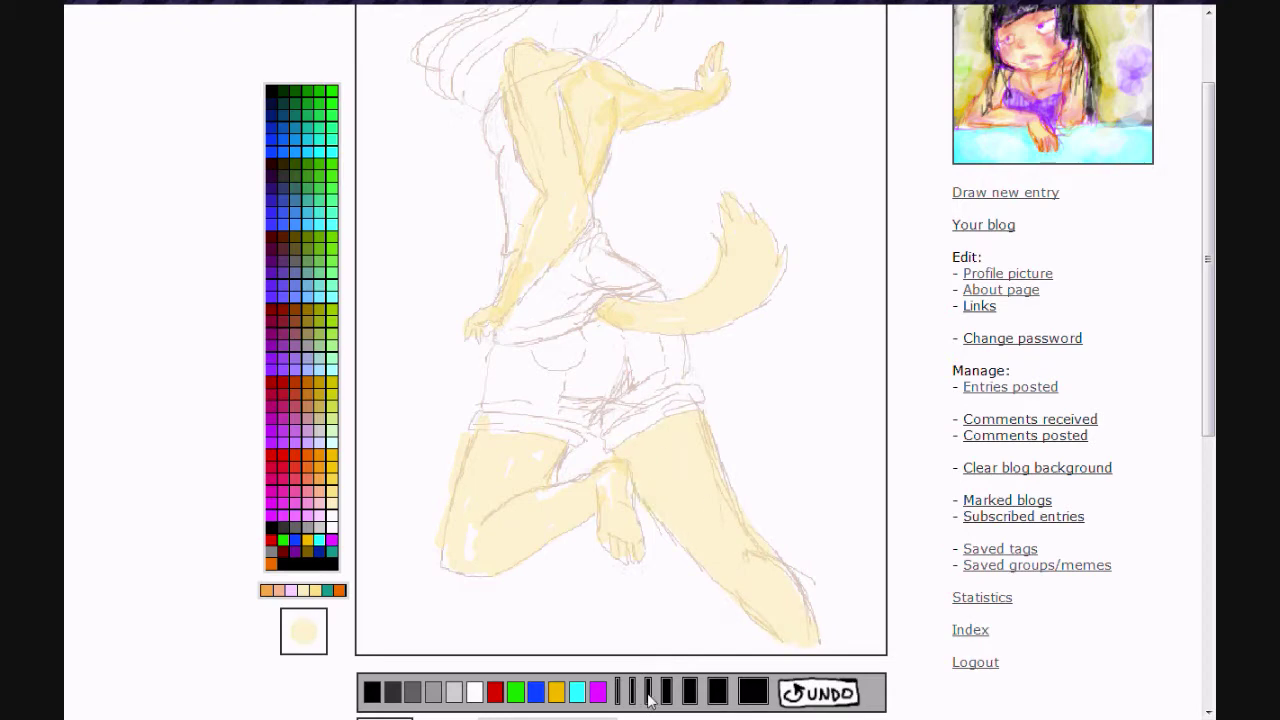
- Shade the legs, tail and upper edges of the thighs with light yellow strokes, using a medium brush
click(667, 691)
drag(539, 453, 545, 464)
drag(628, 500, 617, 539)
drag(650, 463, 772, 637)
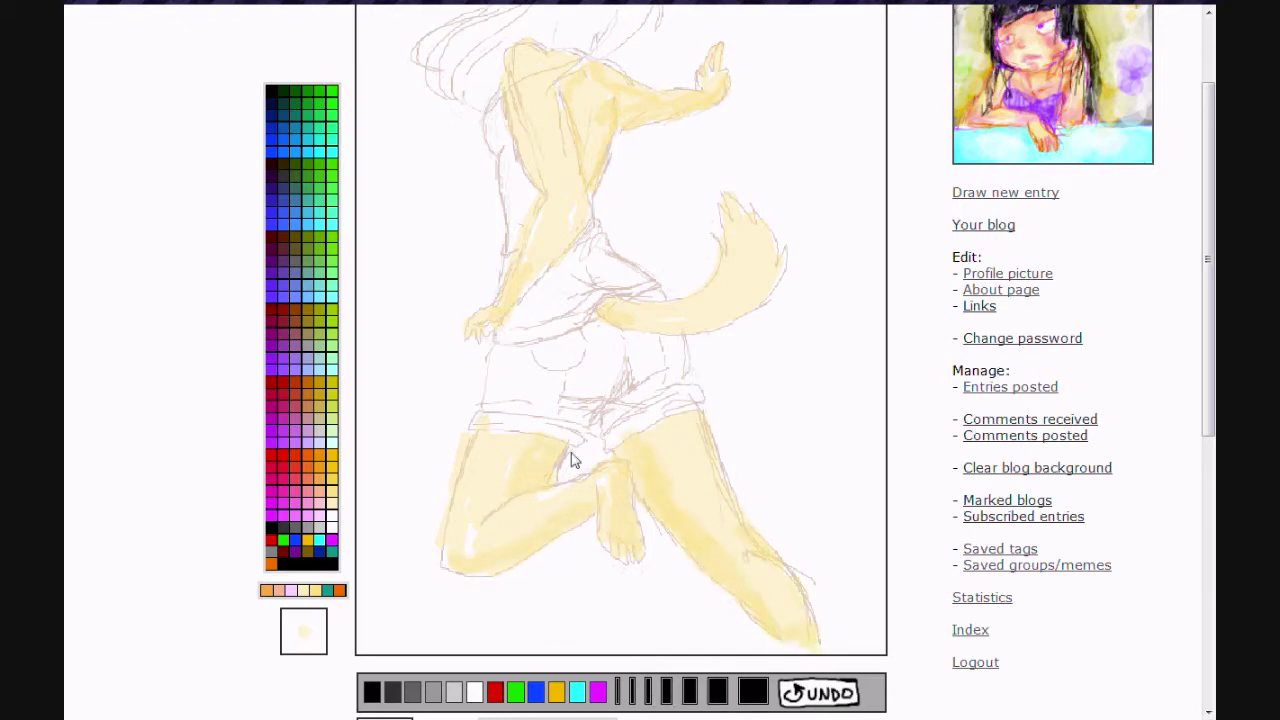
mouse_move(615, 313)
mouse_down()
mouse_move(724, 307)
mouse_move(752, 230)
mouse_up()
mouse_move(552, 434)
mouse_down()
mouse_move(485, 437)
mouse_move(542, 430)
mouse_up()
drag(711, 411, 647, 430)
- Add translucent peach shadows along the inner edges of both legs and the fold of the bent knee
scroll(525, 617, down, 1)
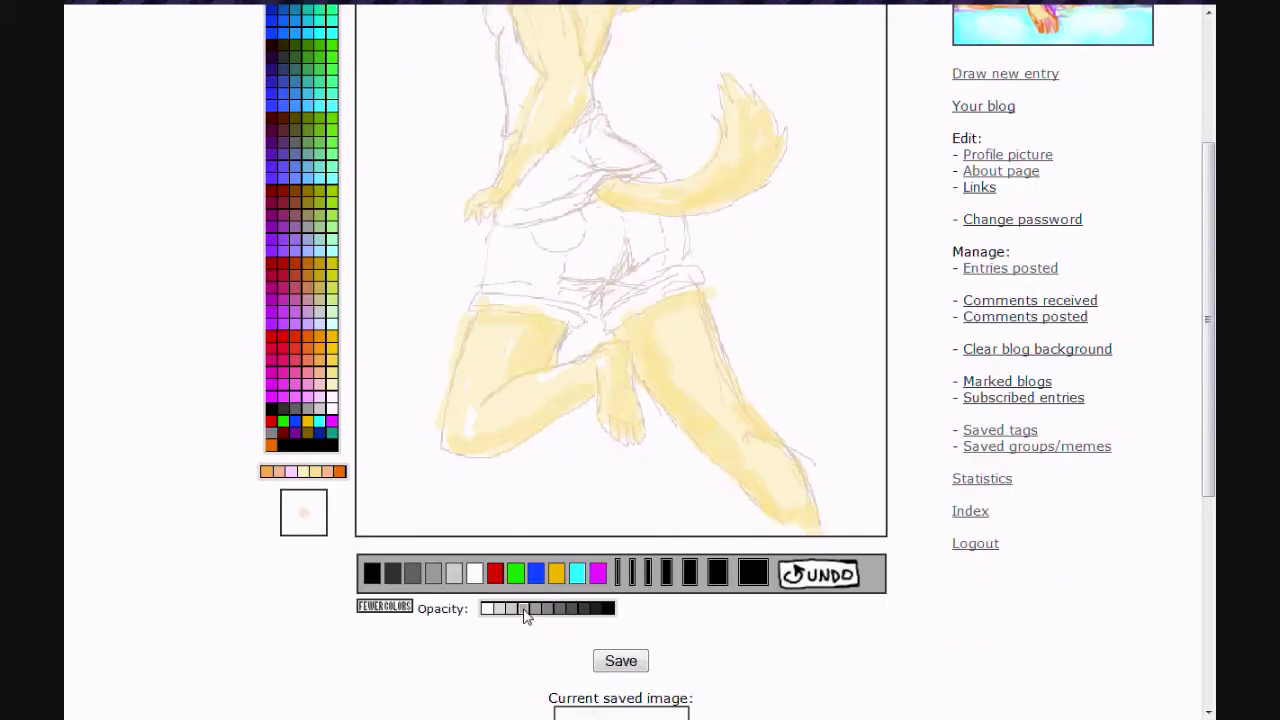
mouse_move(647, 362)
mouse_down()
mouse_move(719, 455)
mouse_move(644, 347)
mouse_move(733, 387)
mouse_move(735, 428)
mouse_up()
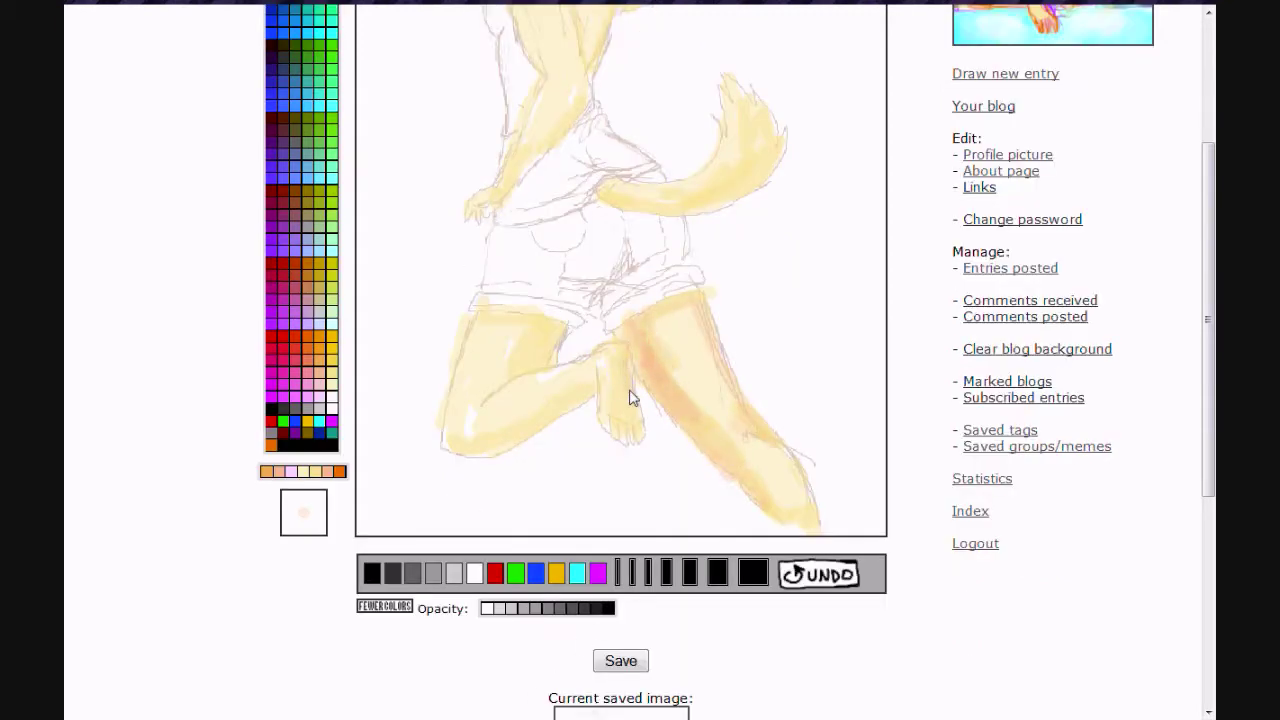
drag(457, 447, 522, 438)
mouse_move(555, 346)
mouse_down()
mouse_move(484, 396)
mouse_move(491, 317)
mouse_up()
mouse_move(541, 369)
mouse_down()
mouse_move(511, 383)
mouse_move(569, 388)
mouse_move(574, 365)
mouse_move(517, 417)
mouse_up()
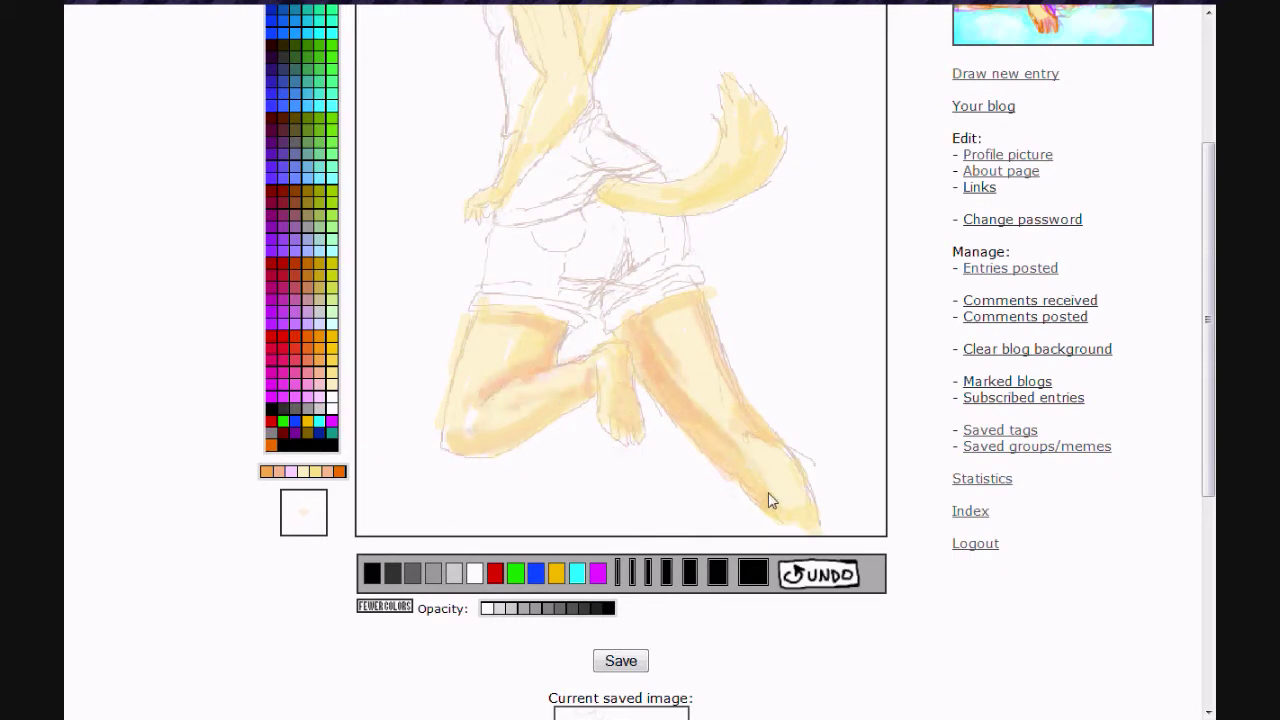
- Extend the translucent peach shading over the tail, shoulder, back and arms
scroll(702, 130, up, 1)
drag(738, 204, 762, 230)
drag(780, 250, 708, 308)
drag(485, 326, 556, 260)
scroll(563, 243, up, 1)
mouse_move(523, 216)
mouse_down()
mouse_move(537, 299)
mouse_move(520, 246)
mouse_up()
drag(584, 326, 554, 366)
drag(560, 222, 583, 309)
scroll(543, 286, down, 5)
scroll(530, 603, up, 5)
scroll(606, 266, down, 5)
scroll(674, 243, up, 5)
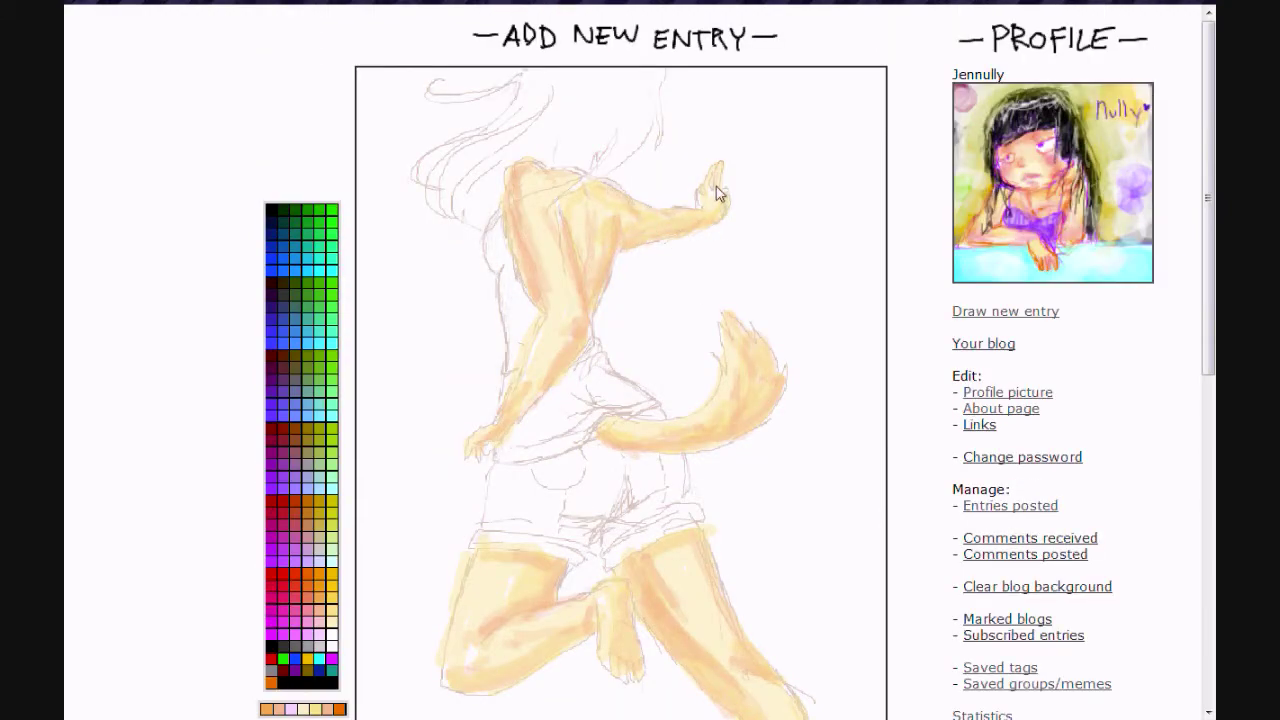
- Soften the peach shading on the legs, back and arms by blending pale yellow over it
scroll(789, 242, down, 7)
scroll(746, 540, up, 2)
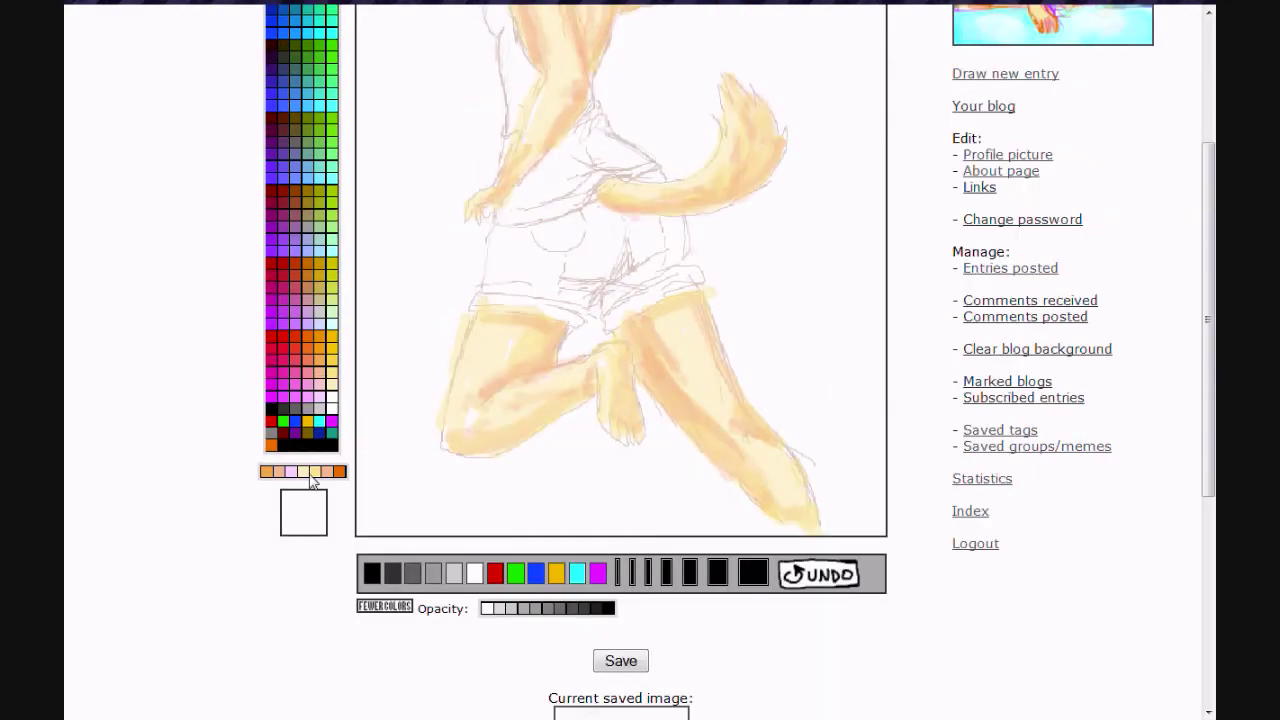
scroll(770, 540, down, 2)
scroll(490, 288, up, 2)
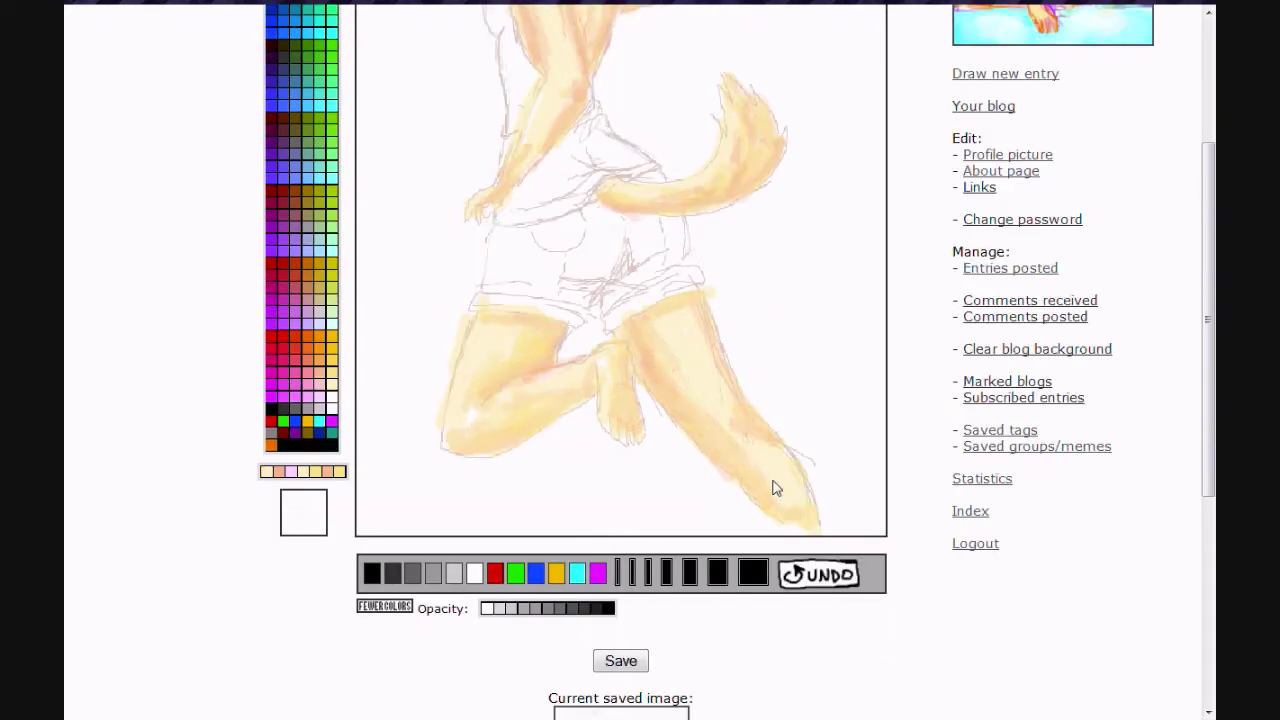
scroll(731, 316, up, 4)
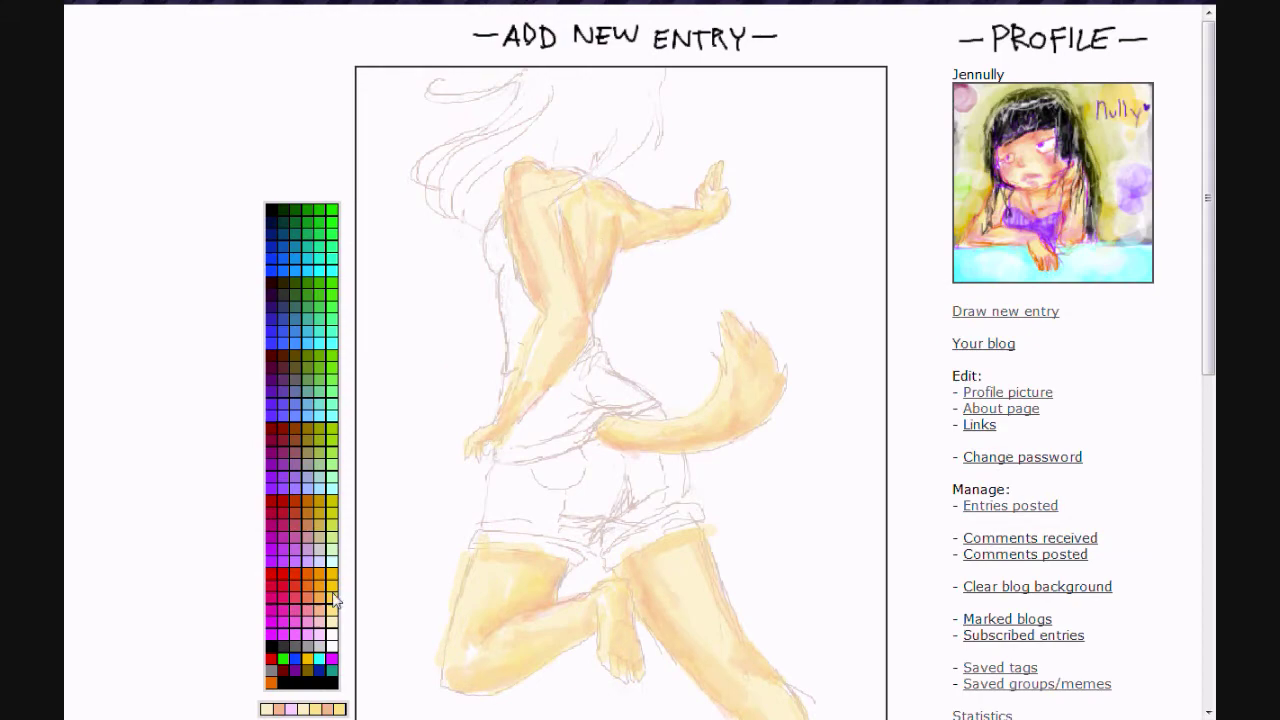
- Tint both knees and the toes with dark red at the lowest opacity, undoing the test stroke on the thigh
click(295, 431)
scroll(640, 603, down, 2)
click(692, 576)
scroll(472, 562, up, 1)
scroll(472, 562, down, 2)
scroll(503, 358, up, 2)
click(295, 380)
drag(515, 562, 465, 568)
click(818, 692)
scroll(600, 620, down, 1)
click(487, 608)
drag(450, 430, 478, 446)
mouse_move(745, 424)
mouse_down()
mouse_move(722, 436)
mouse_move(712, 400)
mouse_up()
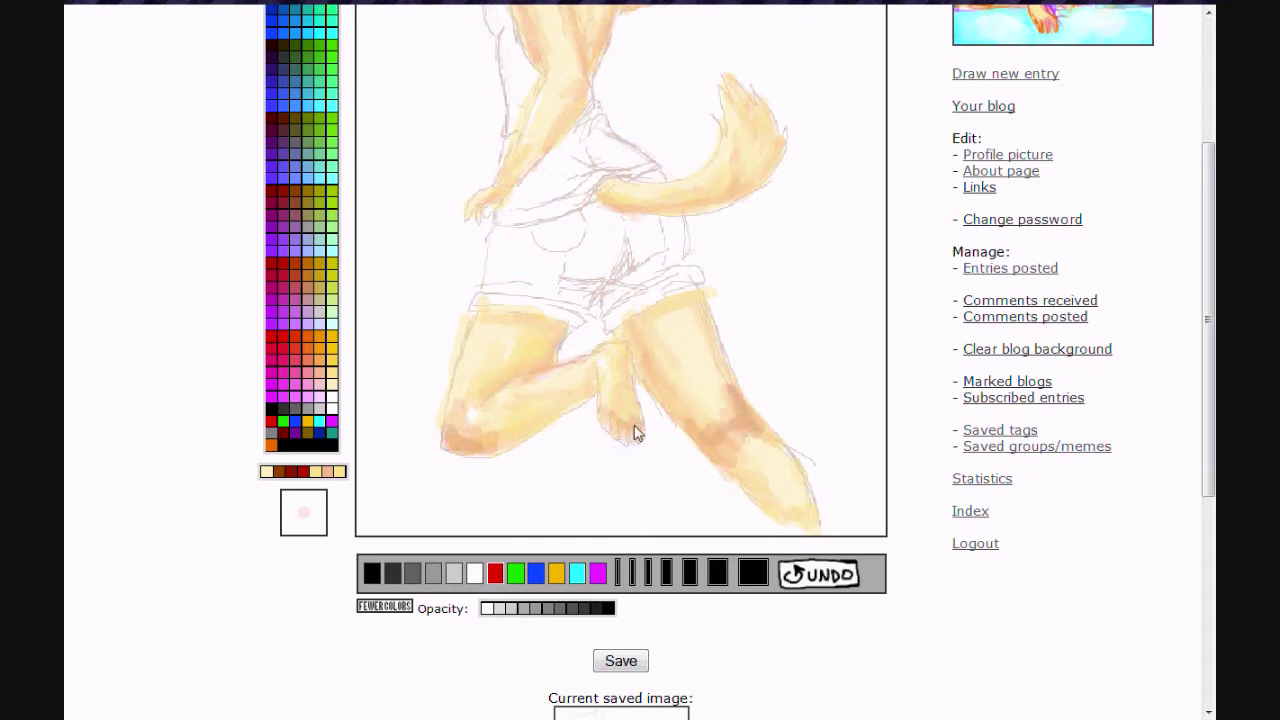
- Apply the same translucent reddish shading to the tail, elbow, lower hand and raised arm
scroll(660, 428, up, 4)
scroll(650, 432, down, 2)
mouse_move(770, 260)
mouse_down()
mouse_move(745, 316)
mouse_move(689, 323)
mouse_move(714, 331)
mouse_move(731, 257)
mouse_move(672, 335)
mouse_up()
click(661, 688)
drag(583, 228, 575, 224)
scroll(540, 285, up, 2)
drag(472, 438, 483, 453)
drag(678, 222, 602, 256)
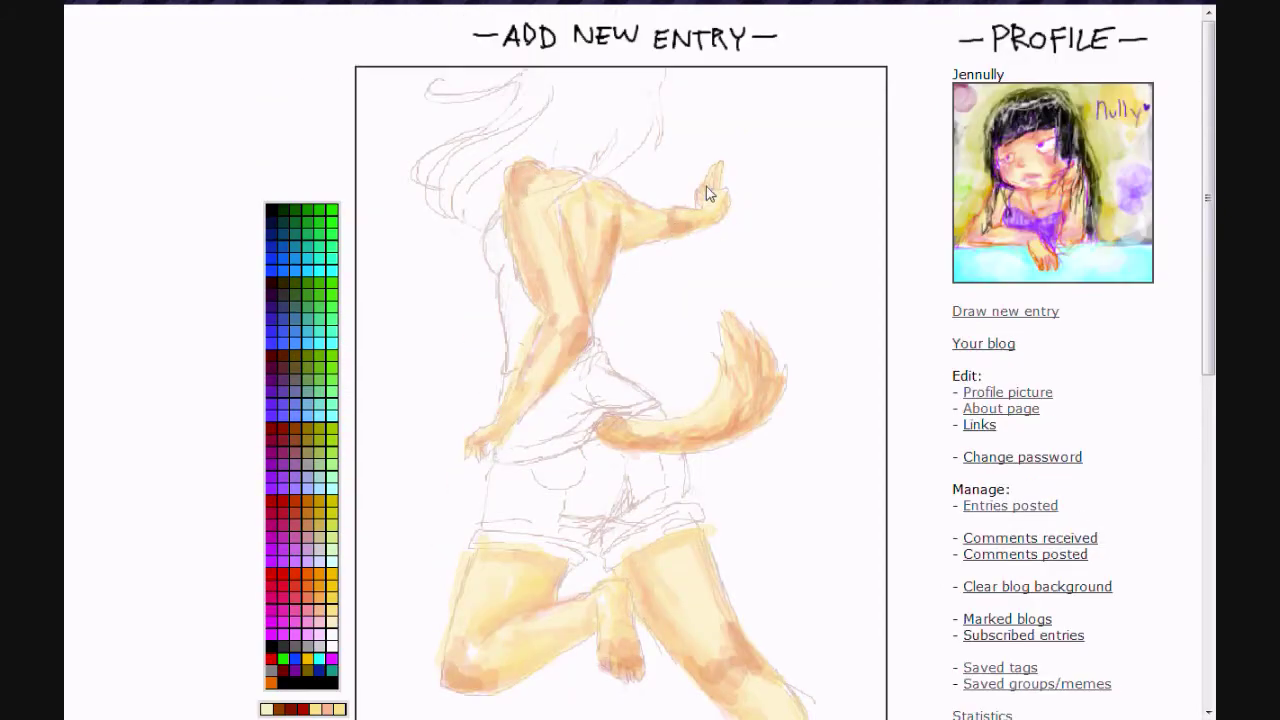
- Soften the reddish patches on the knees, foot, arms and tail by blending peach and cream over them
scroll(780, 240, down, 4)
click(319, 383)
scroll(319, 383, up, 2)
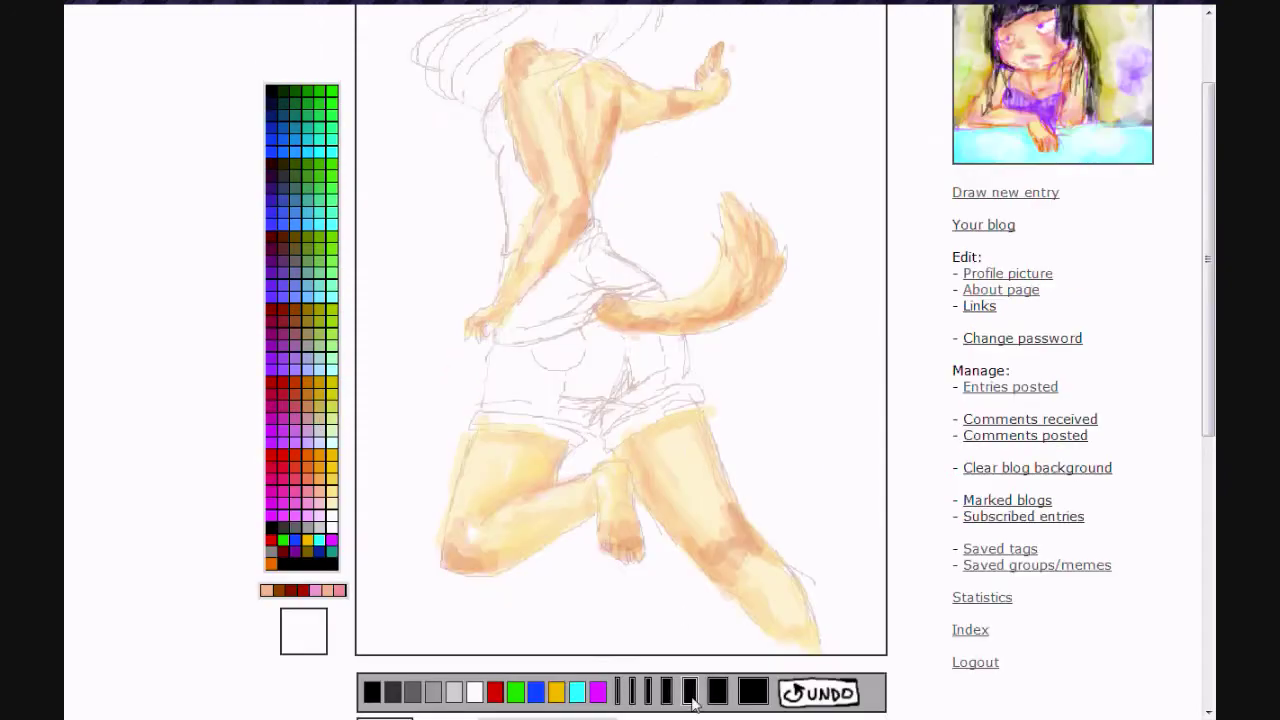
scroll(708, 320, down, 4)
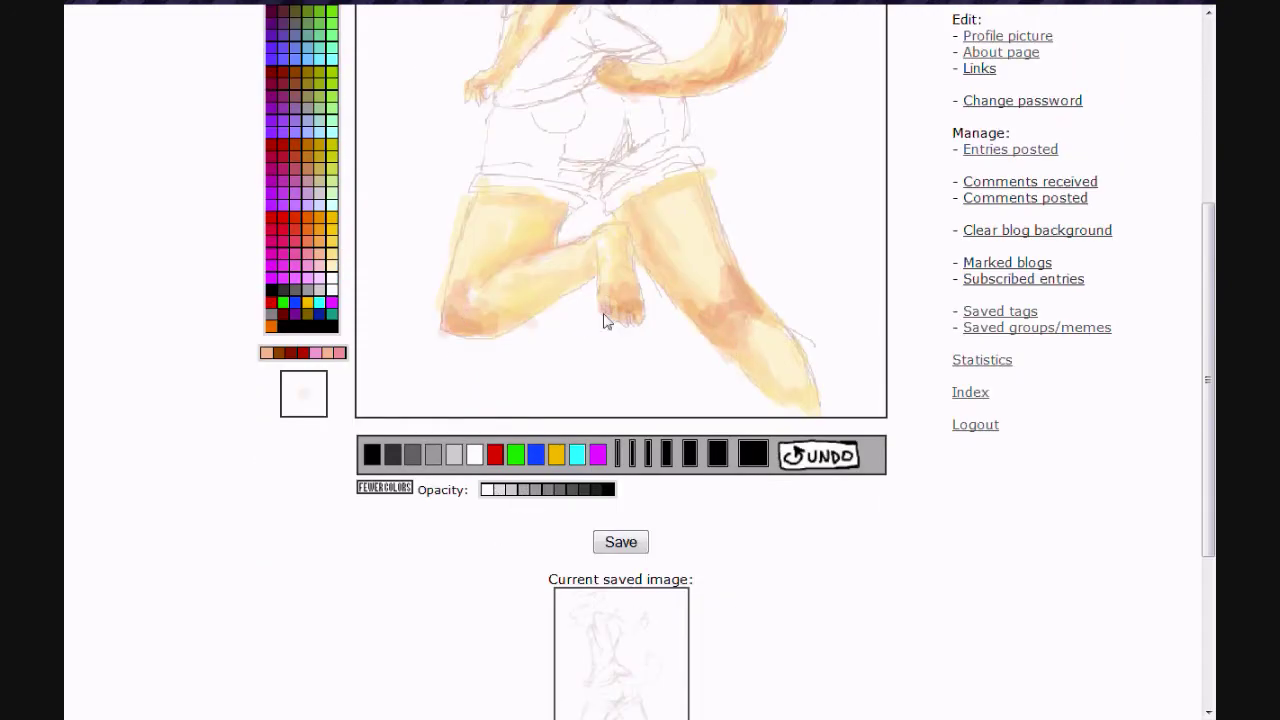
scroll(558, 392, up, 4)
scroll(748, 597, down, 2)
scroll(563, 229, up, 4)
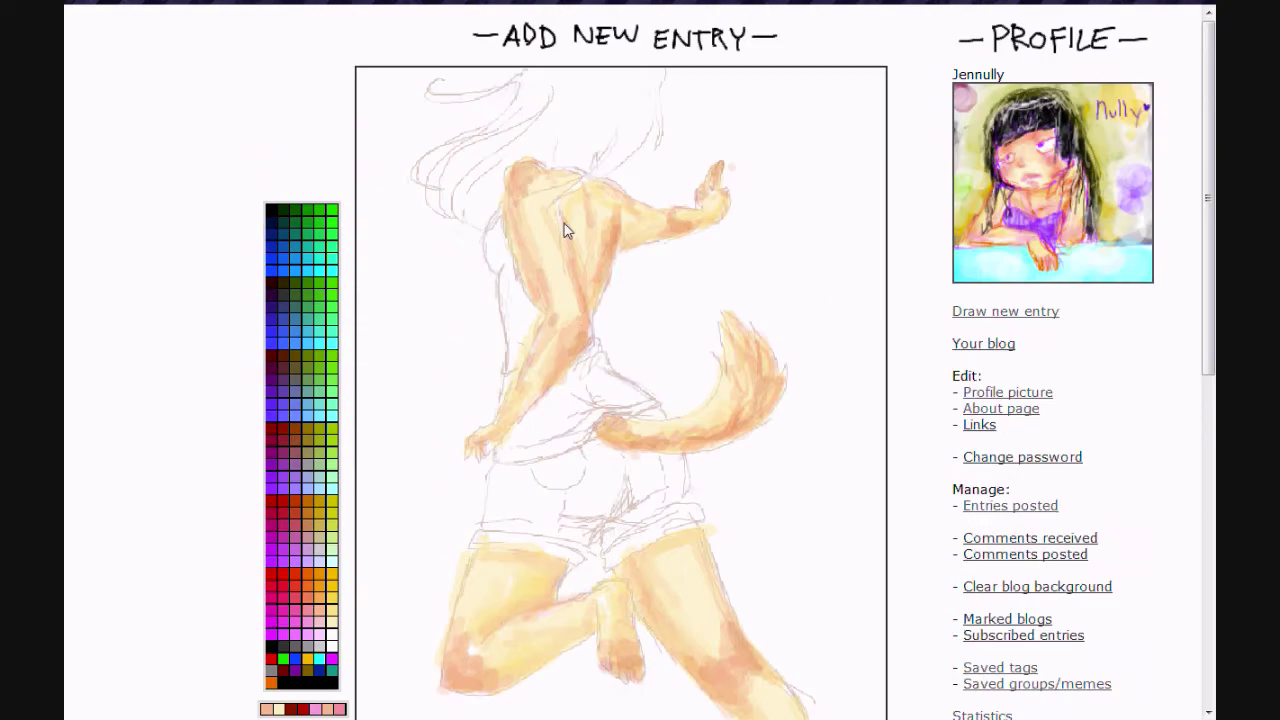
scroll(693, 428, down, 4)
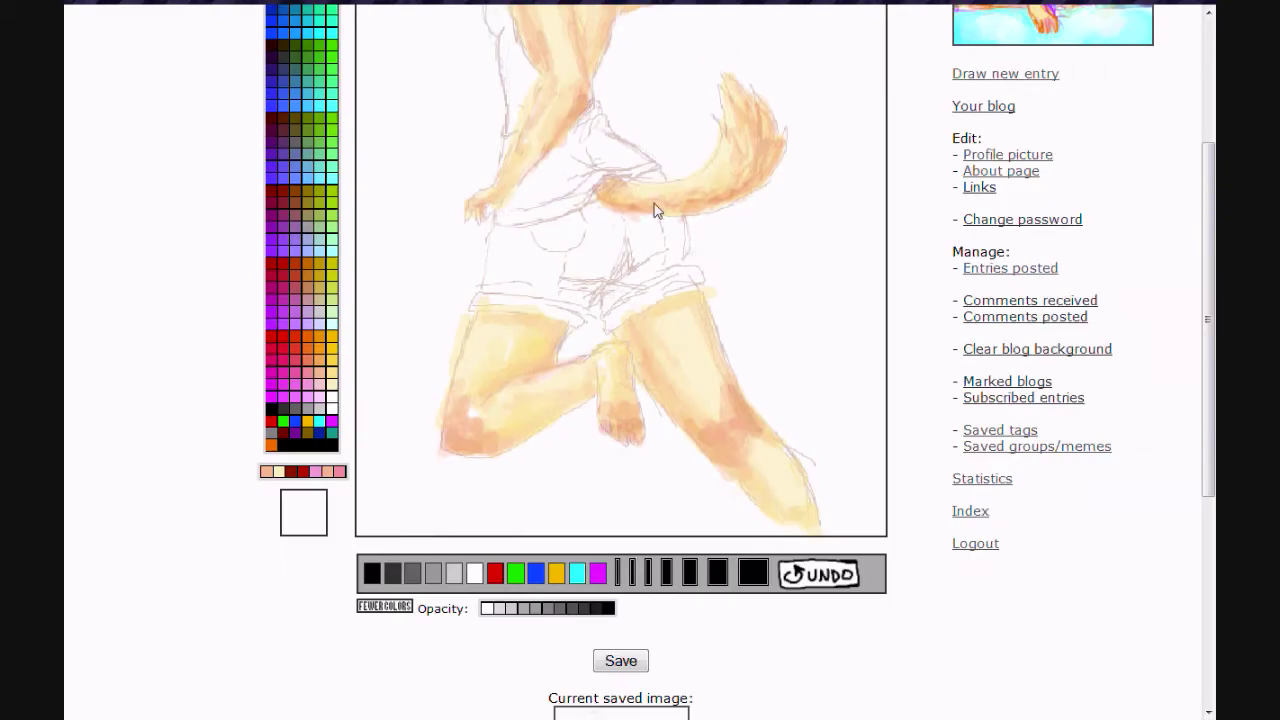
scroll(780, 180, up, 2)
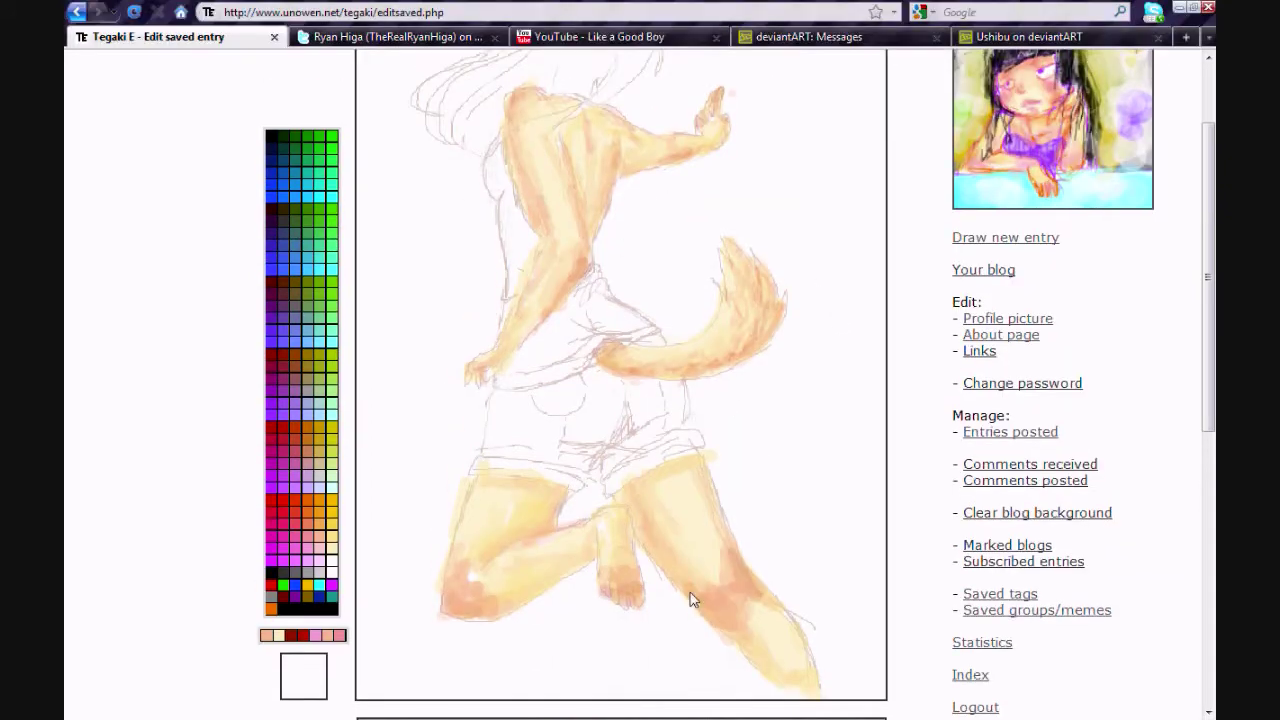
scroll(749, 370, down, 4)
scroll(479, 305, up, 4)
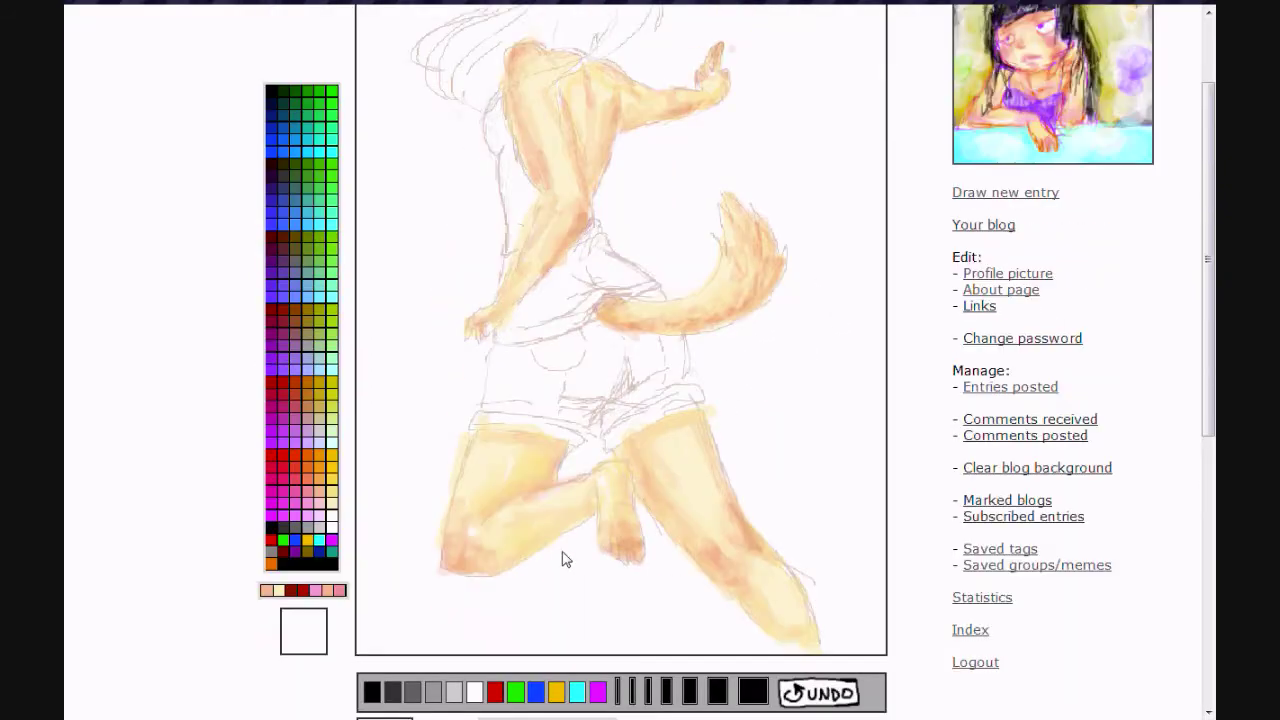
- Add pinkish-red accents to both knees, the toes and the tail
drag(447, 546, 466, 568)
drag(706, 542, 726, 578)
drag(726, 502, 760, 546)
drag(612, 536, 636, 560)
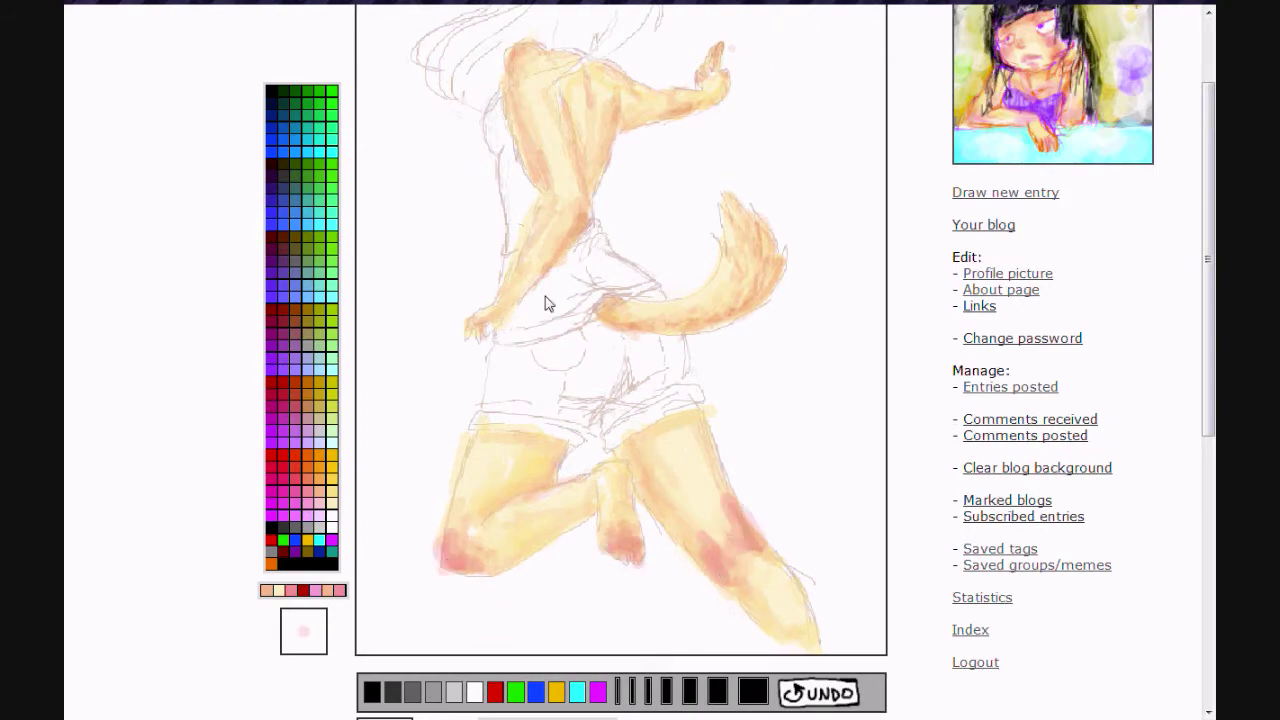
drag(766, 258, 772, 274)
scroll(523, 186, up, 2)
- Blend the pink accents on the legs, arms and shoulder into the skin with peach
scroll(523, 340, down, 6)
drag(523, 186, 573, 233)
click(321, 259)
scroll(549, 306, up, 4)
drag(522, 50, 524, 86)
scroll(729, 380, down, 4)
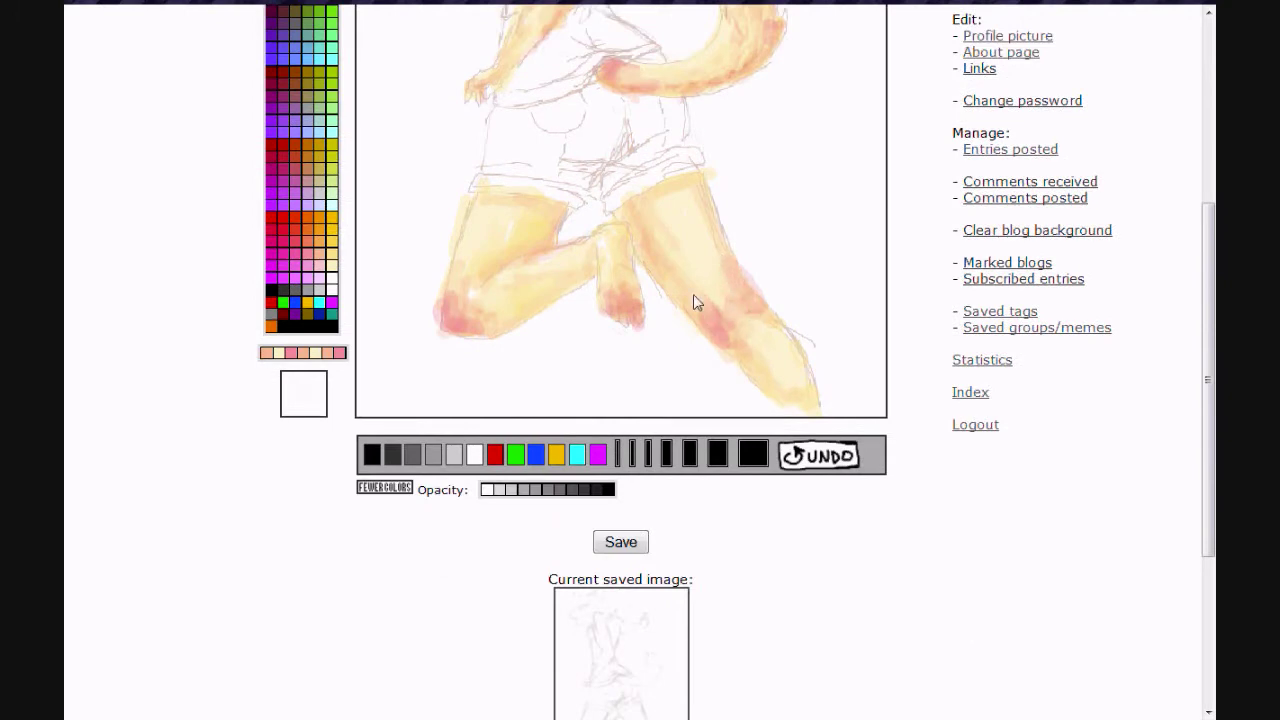
scroll(606, 443, up, 5)
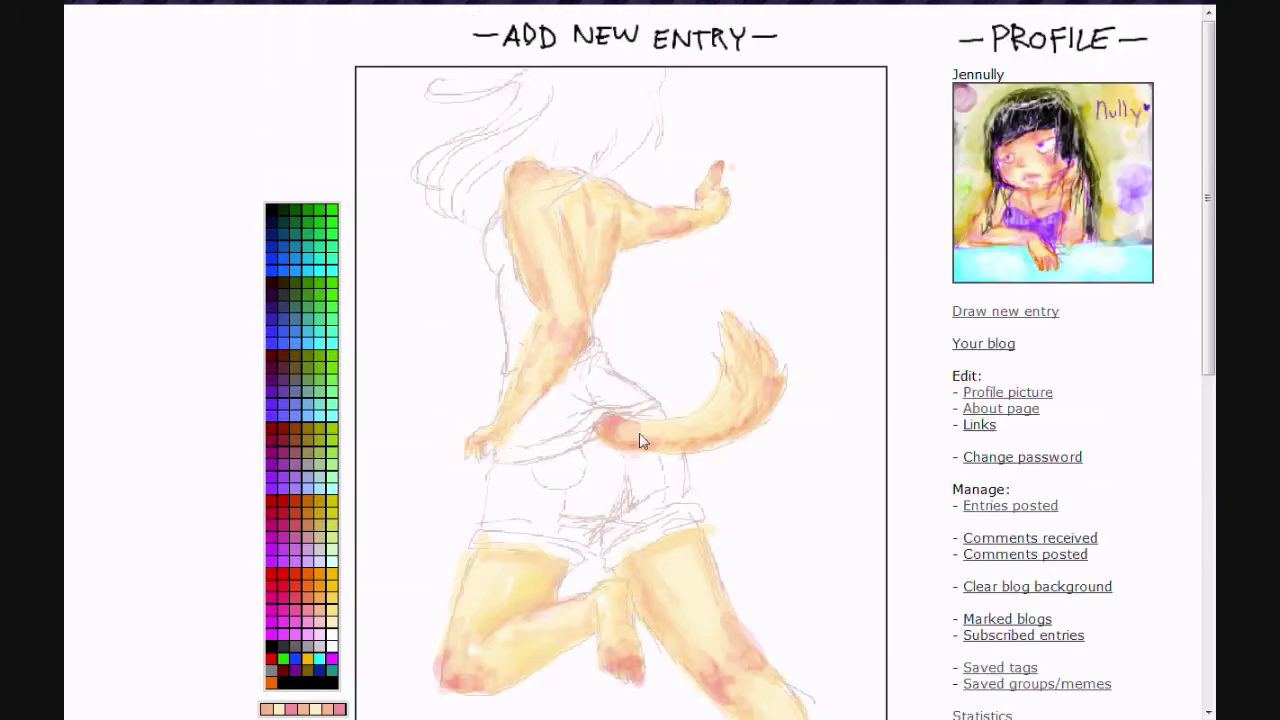
- Paint muted rose shadows on both thighs just below the hem of the shorts
scroll(593, 399, down, 3)
click(298, 400)
drag(497, 322, 508, 382)
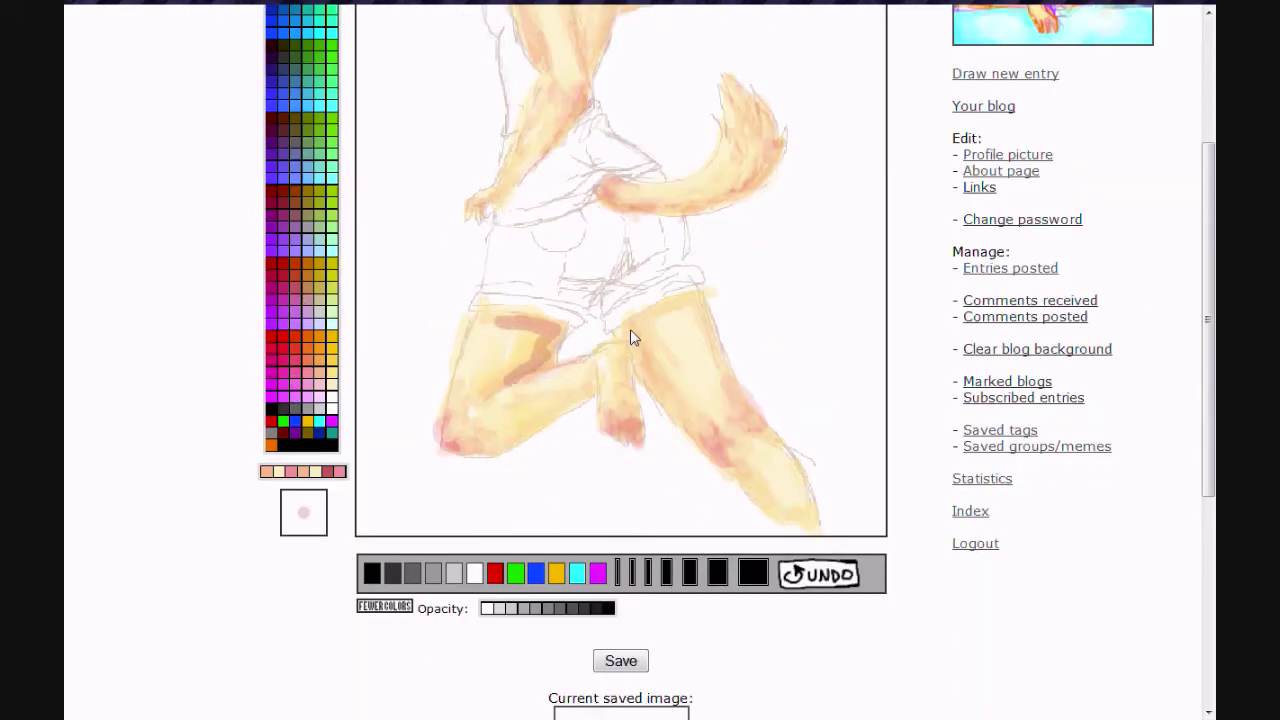
drag(702, 296, 660, 393)
click(521, 321)
click(549, 328)
- Draw orange shading lines along the tops and inner edge of the thighs with the finest brush
click(617, 572)
click(316, 369)
drag(534, 323, 495, 318)
drag(698, 298, 620, 328)
drag(628, 334, 658, 390)
- Blend the thigh shadows below the shorts into the skin with pale yellow
click(332, 384)
scroll(732, 600, down, 1)
mouse_move(499, 203)
mouse_down()
mouse_move(540, 227)
mouse_move(495, 260)
mouse_up()
drag(700, 186, 628, 211)
drag(628, 211, 656, 272)
drag(698, 181, 659, 205)
scroll(658, 212, up, 2)
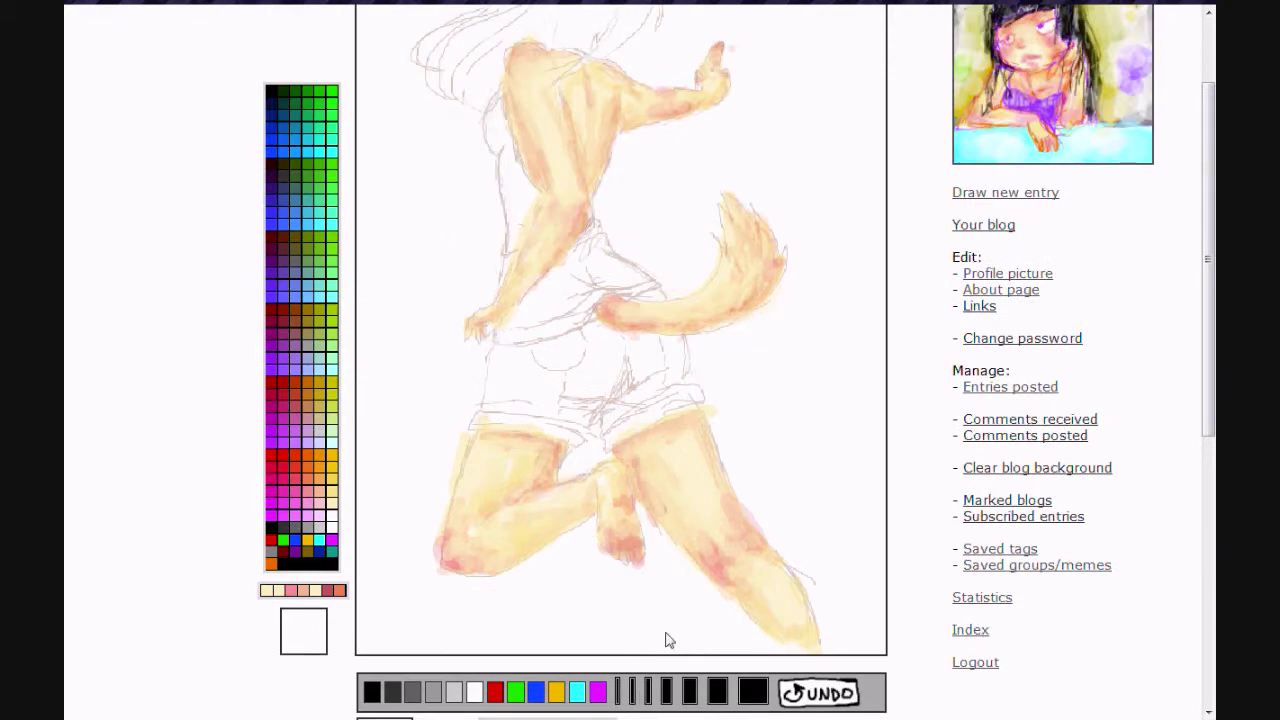
- Fill the shirt with a translucent crimson base coat at reduced opacity, undoing the first trial stroke
scroll(757, 529, up, 1)
scroll(738, 532, down, 2)
click(282, 273)
click(282, 273)
click(569, 605)
scroll(569, 604, up, 1)
scroll(569, 600, down, 1)
scroll(569, 600, up, 1)
drag(504, 117, 502, 103)
click(818, 692)
scroll(540, 640, down, 1)
click(526, 607)
scroll(524, 600, up, 2)
mouse_move(499, 218)
mouse_down()
mouse_move(491, 250)
mouse_move(532, 326)
mouse_move(509, 301)
mouse_up()
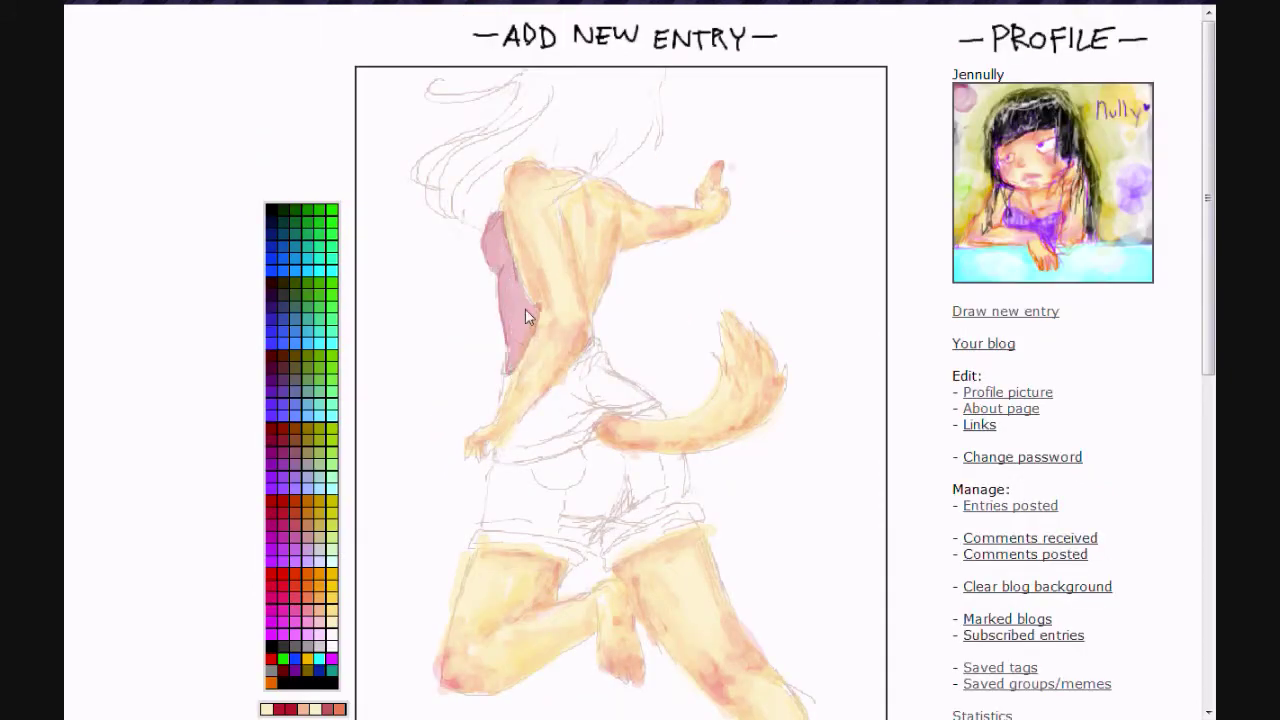
mouse_move(592, 348)
mouse_down()
mouse_move(600, 420)
mouse_move(515, 420)
mouse_move(557, 414)
mouse_up()
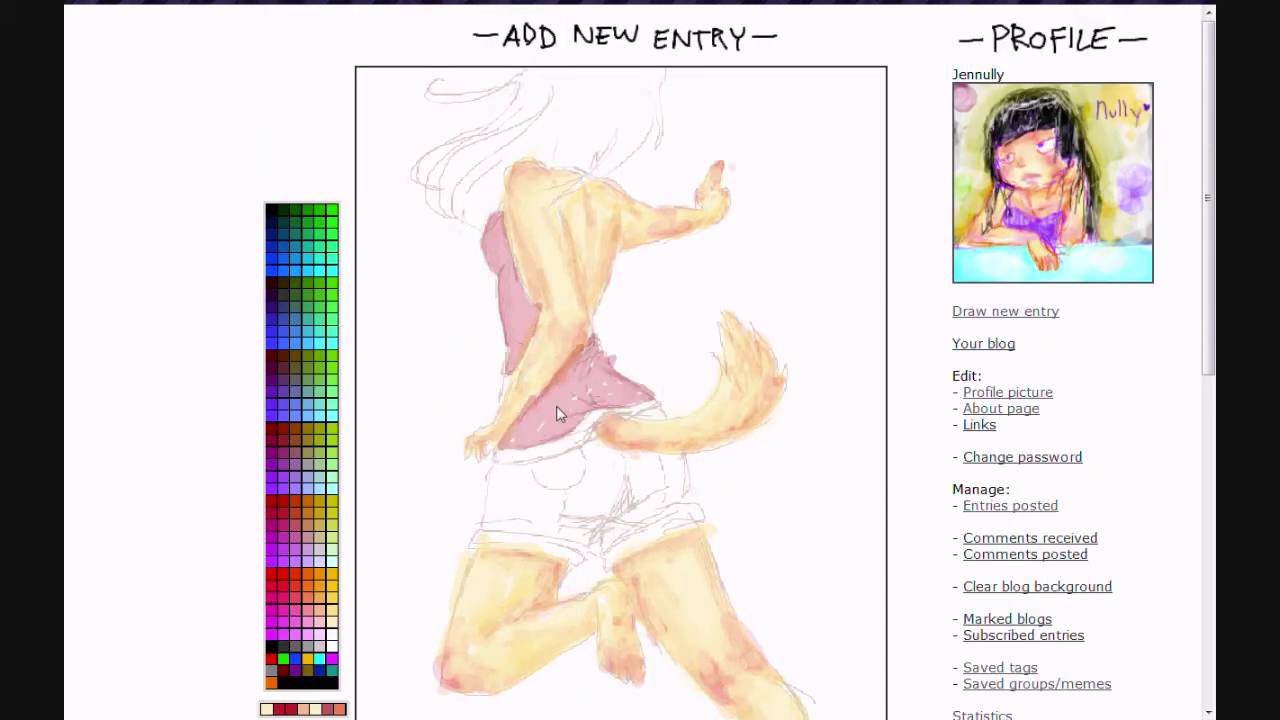
drag(500, 368, 520, 385)
- Build up darker fold lines on the shirt in crimson and purplish magenta with the finest brush
scroll(603, 374, down, 1)
mouse_move(569, 276)
mouse_down()
mouse_move(515, 322)
mouse_move(557, 266)
mouse_move(509, 140)
mouse_move(498, 147)
mouse_move(514, 157)
mouse_move(509, 270)
mouse_move(519, 204)
mouse_move(491, 133)
mouse_move(515, 225)
mouse_up()
click(619, 691)
mouse_move(509, 279)
mouse_down()
mouse_move(584, 286)
mouse_move(531, 326)
mouse_up()
drag(643, 287, 530, 310)
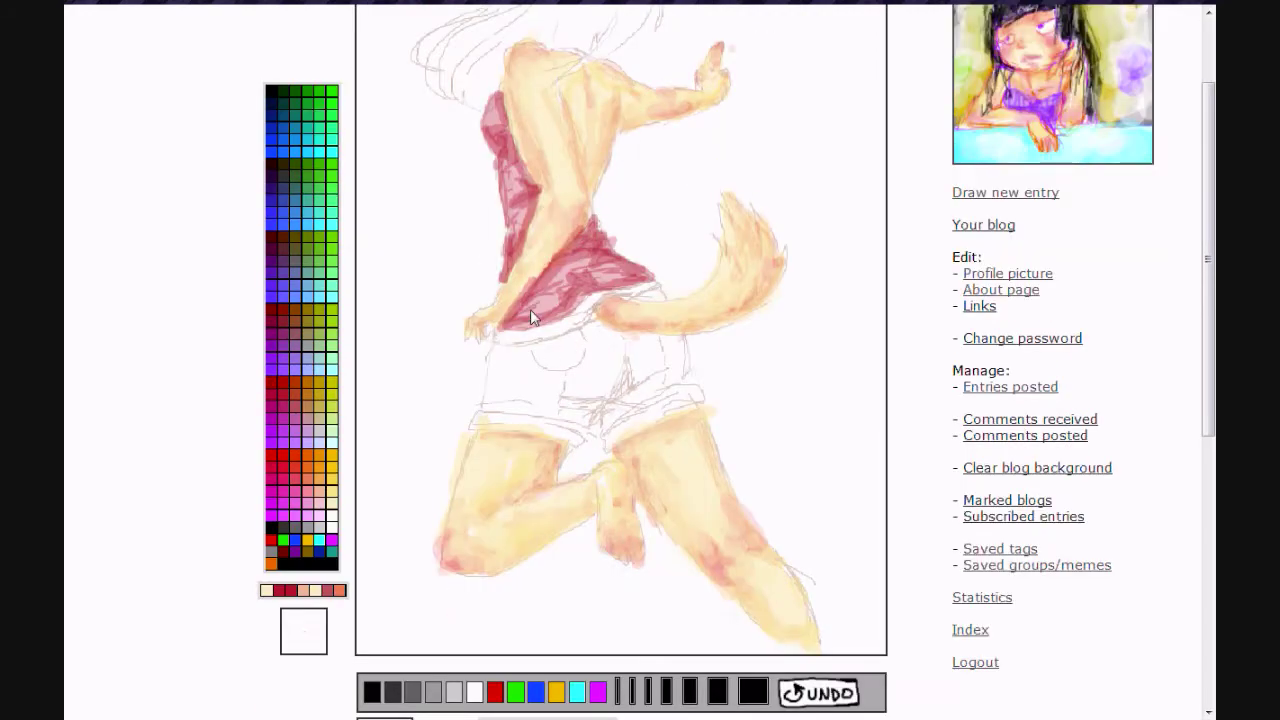
click(284, 344)
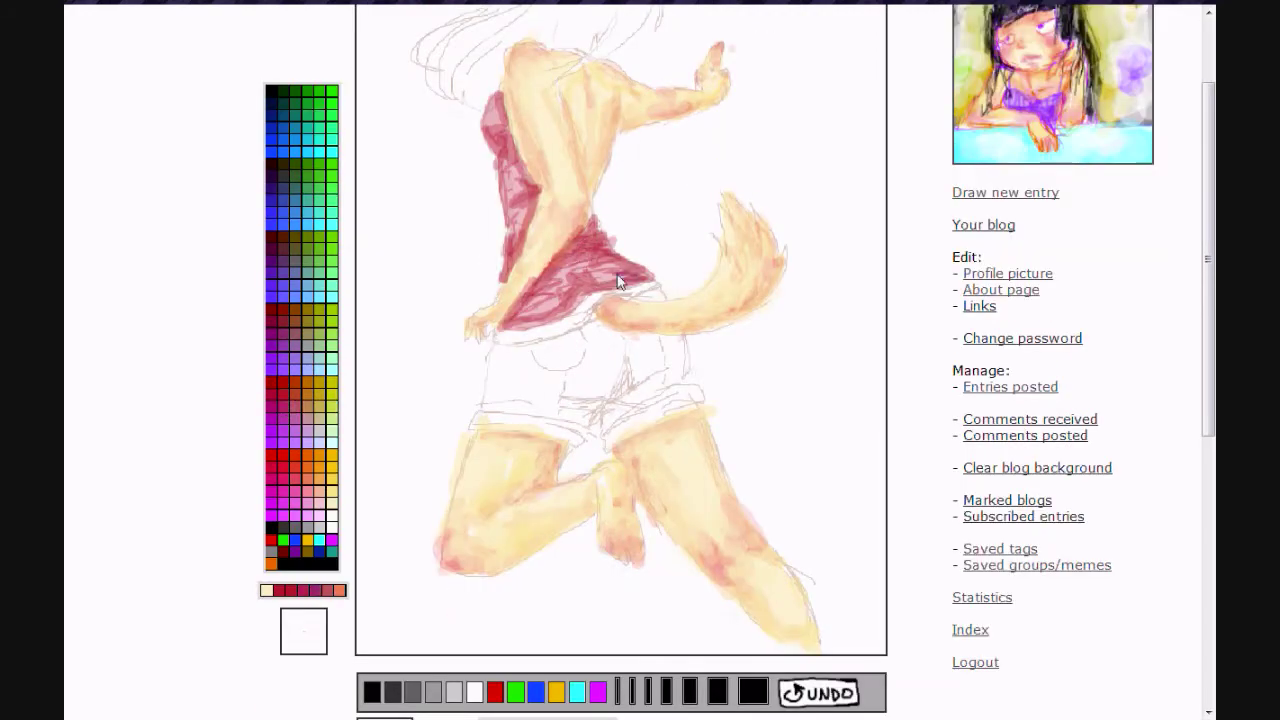
scroll(500, 334, up, 2)
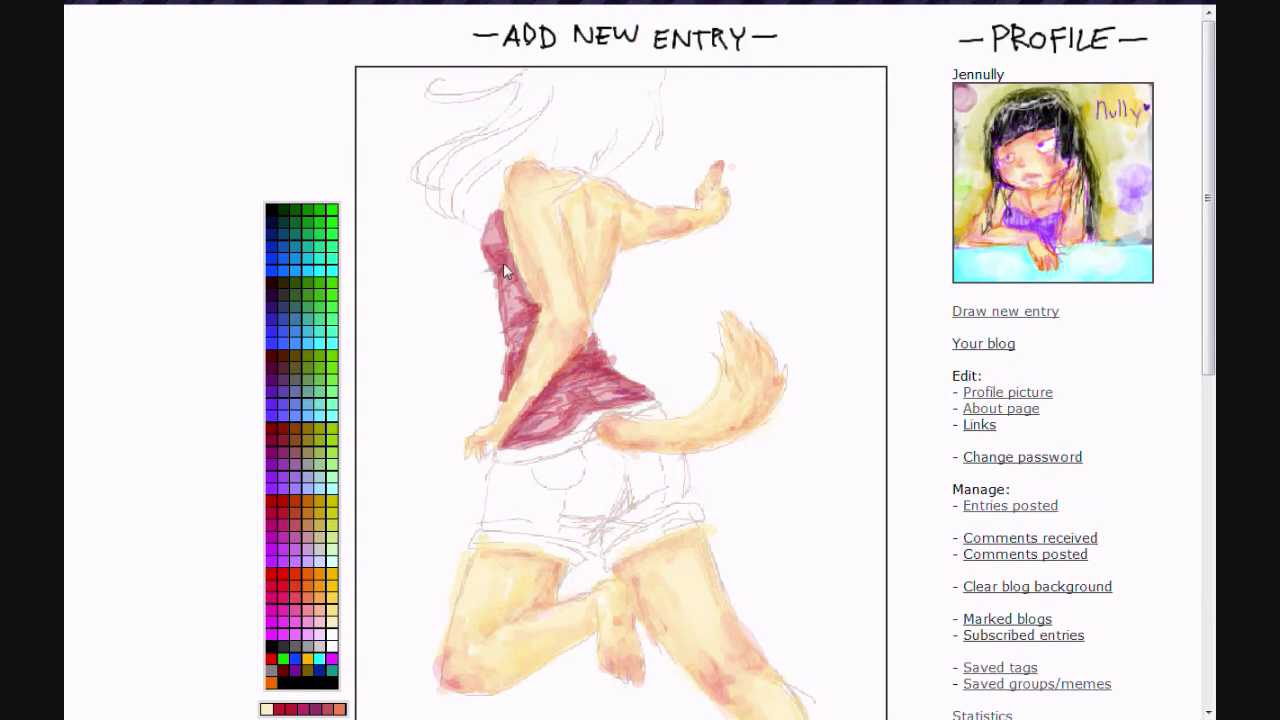
- Deepen the shadows along the edges of both legs at the second-lowest opacity
scroll(684, 539, down, 4)
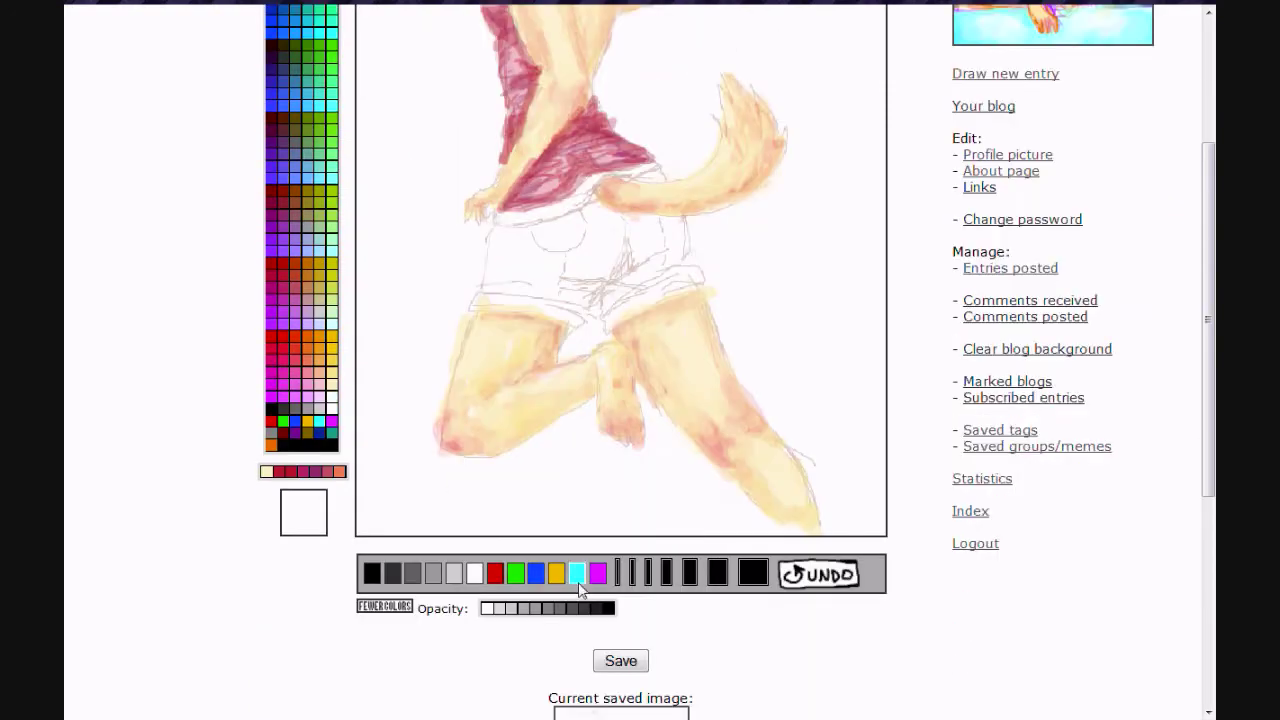
click(498, 607)
drag(480, 318, 466, 396)
drag(524, 428, 596, 378)
drag(636, 336, 775, 512)
- Add peach shading to the upper thighs and the knee of the extended leg
scroll(363, 429, up, 2)
click(319, 491)
scroll(363, 429, down, 2)
drag(654, 344, 700, 301)
drag(714, 438, 744, 470)
drag(490, 326, 544, 350)
drag(504, 340, 478, 379)
- Blend the edge shadows on both legs with pale yellow at the third-lowest opacity, using a medium brush for the extended leg
click(332, 384)
click(510, 607)
drag(480, 322, 458, 442)
drag(516, 432, 587, 382)
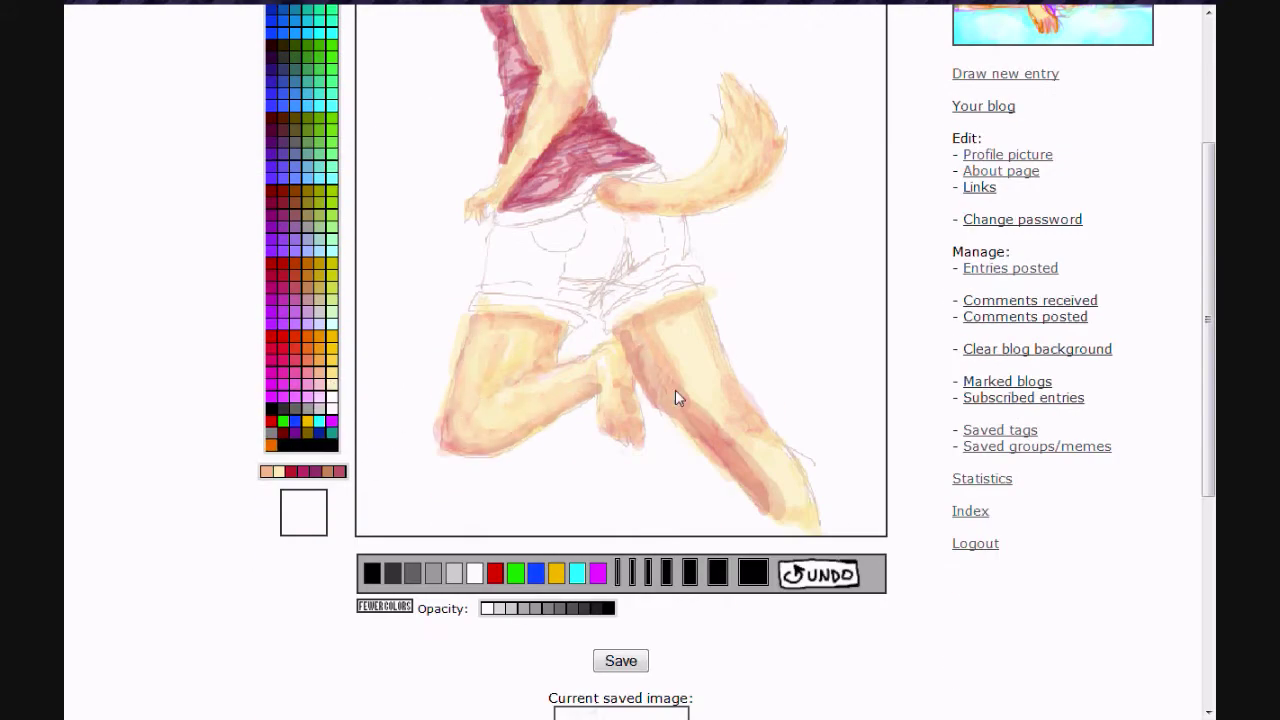
click(666, 584)
drag(638, 340, 652, 382)
drag(692, 408, 732, 466)
drag(672, 376, 688, 398)
drag(652, 370, 627, 343)
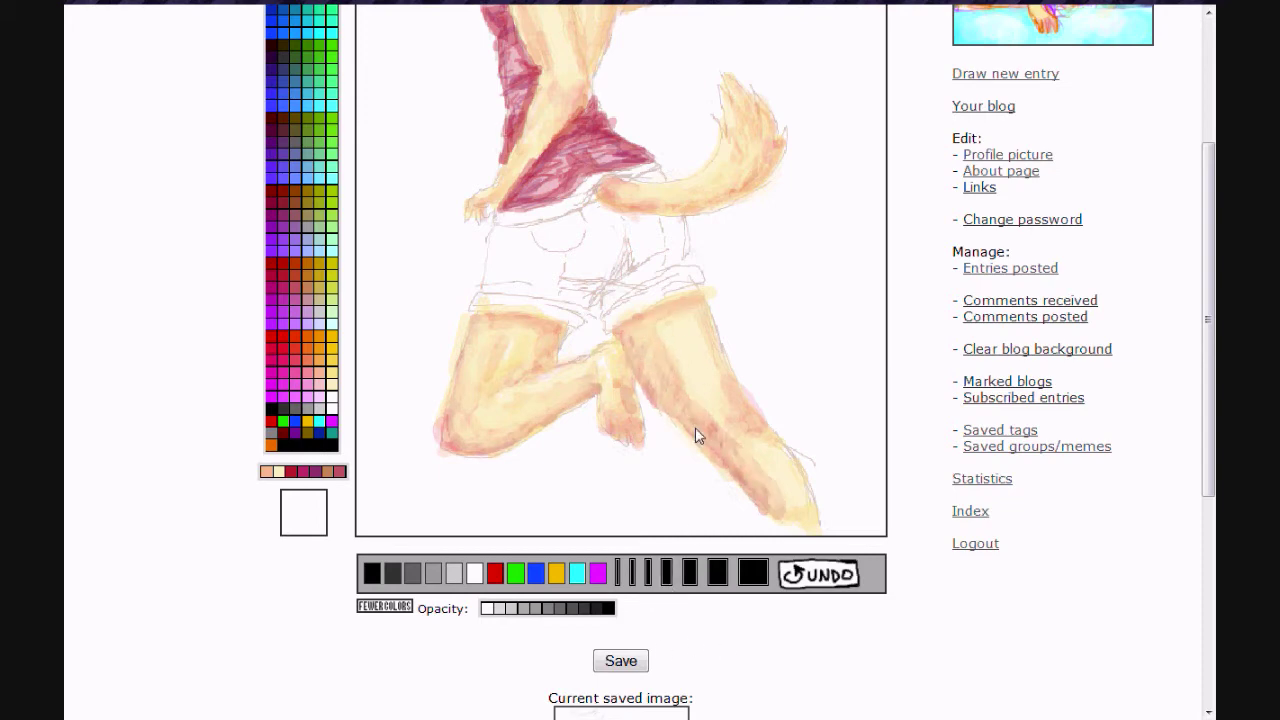
- Paint warm orange shadows on the elbow, the side of the back and around the shoulder blades
scroll(643, 329, up, 5)
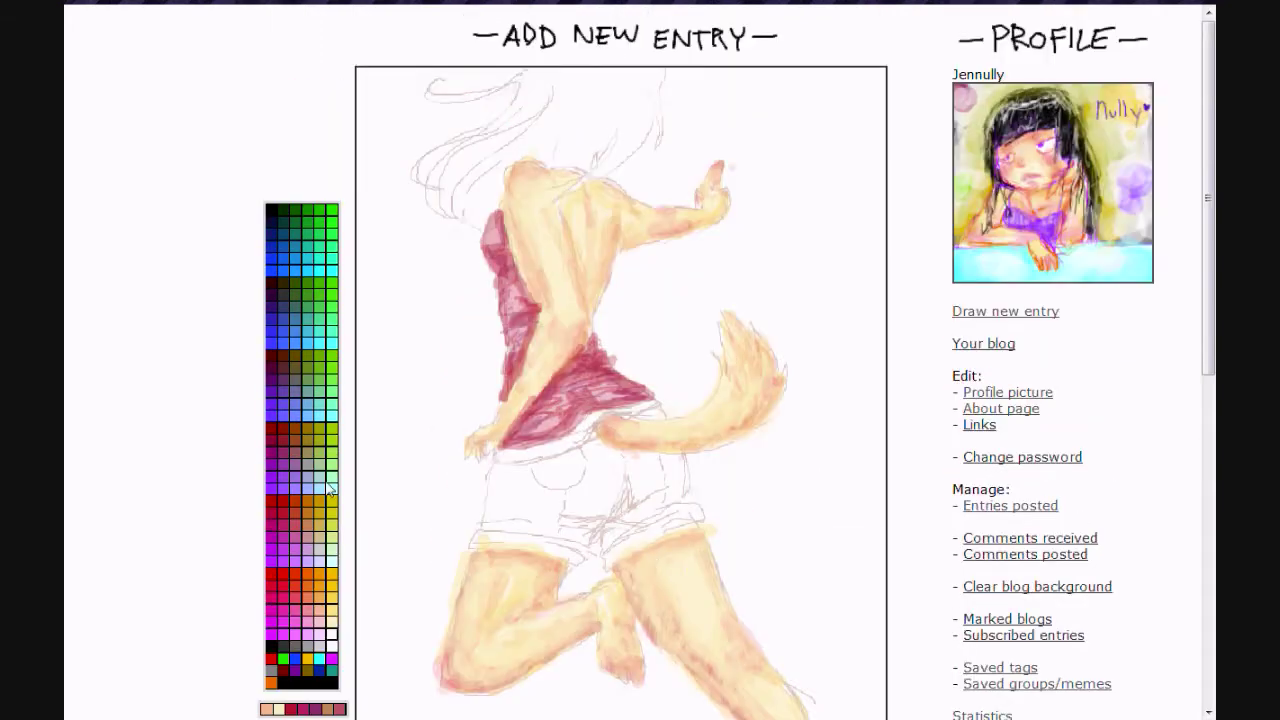
drag(586, 326, 556, 360)
drag(617, 236, 600, 310)
drag(575, 264, 562, 225)
mouse_move(622, 250)
mouse_down()
mouse_move(656, 232)
mouse_move(598, 180)
mouse_up()
drag(588, 187, 589, 226)
- Shade the lower forearm and the underside and tip of the tail in a warm tone
click(331, 610)
mouse_move(512, 358)
mouse_down()
mouse_move(528, 271)
mouse_move(581, 237)
mouse_move(613, 443)
mouse_up()
drag(781, 374, 724, 428)
drag(746, 338, 758, 360)
scroll(622, 584, down, 5)
scroll(620, 582, up, 5)
- Add yellow-orange shading along the back and under the raised arm
click(334, 600)
scroll(560, 480, down, 5)
scroll(560, 480, up, 5)
drag(552, 289, 532, 228)
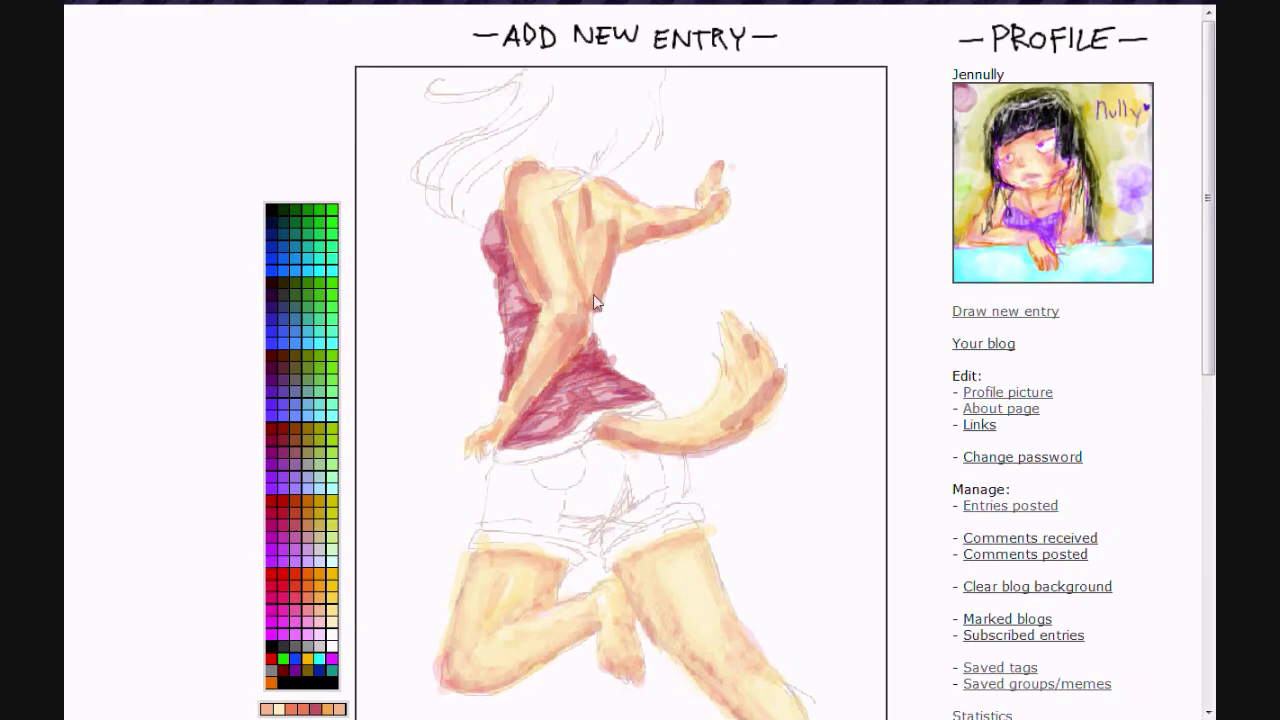
drag(683, 236, 660, 262)
- Soften the shadows on the shoulder and upper back with translucent light yellow and peach strokes
scroll(620, 300, down, 2)
click(330, 507)
mouse_move(568, 208)
mouse_down()
mouse_move(542, 250)
mouse_move(518, 212)
mouse_up()
scroll(512, 270, up, 2)
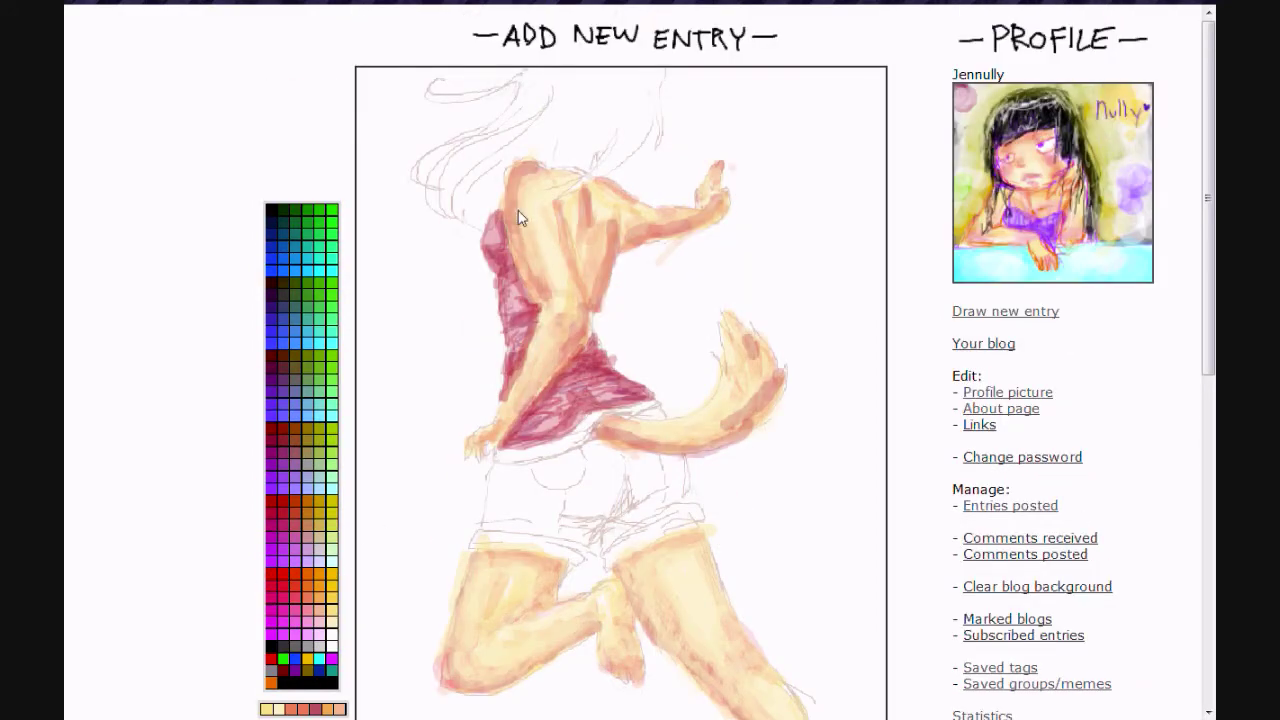
scroll(517, 466, down, 3)
click(314, 591)
scroll(314, 591, up, 3)
drag(520, 246, 526, 288)
- Blend the shading across the shoulder blades with the third-smallest brush
scroll(560, 400, down, 5)
click(648, 459)
scroll(560, 400, up, 5)
mouse_move(562, 232)
mouse_down()
mouse_move(576, 284)
mouse_move(614, 230)
mouse_up()
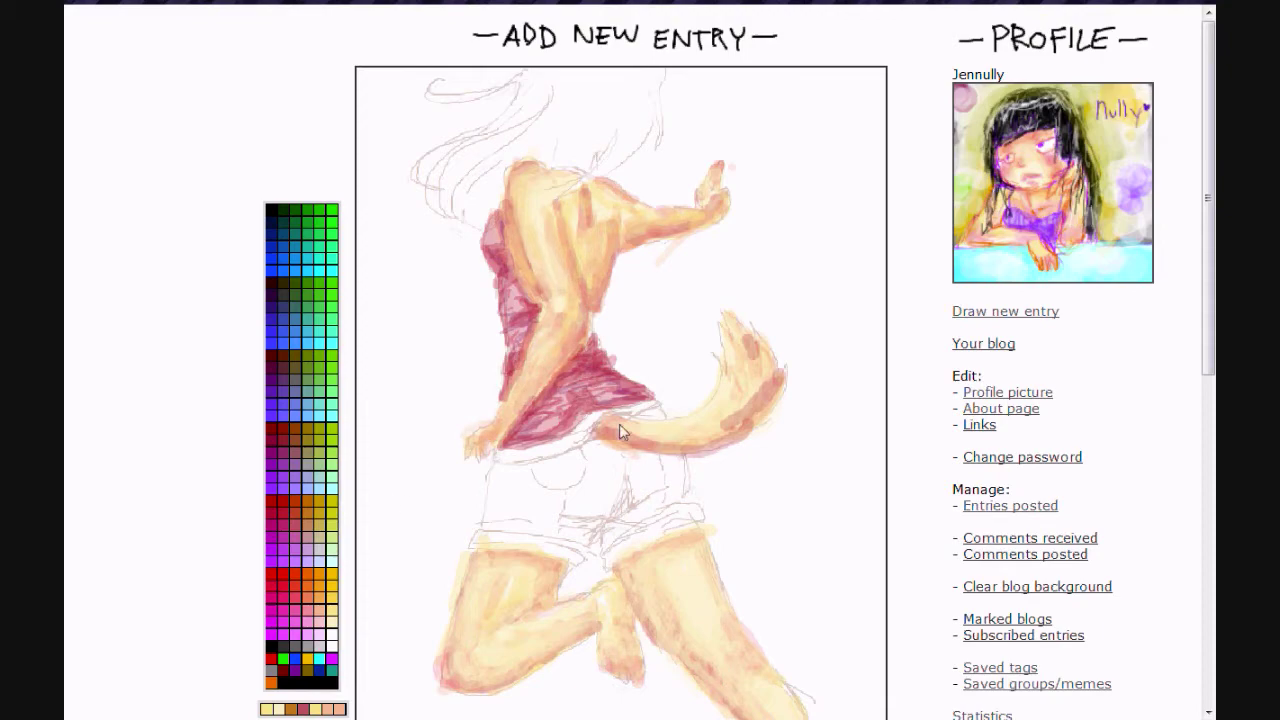
- Blend the dark shadow strokes on the tail, legs and raised arm into the surrounding skin tone
scroll(702, 440, down, 3)
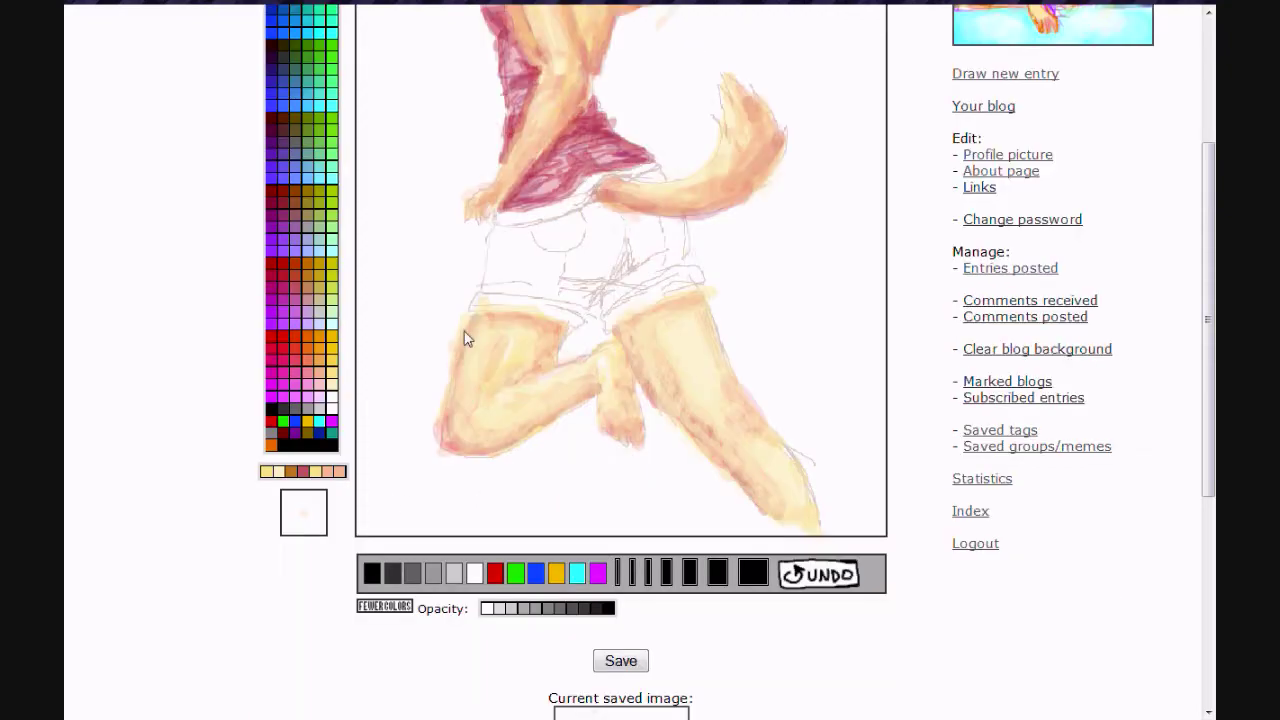
scroll(694, 360, up, 3)
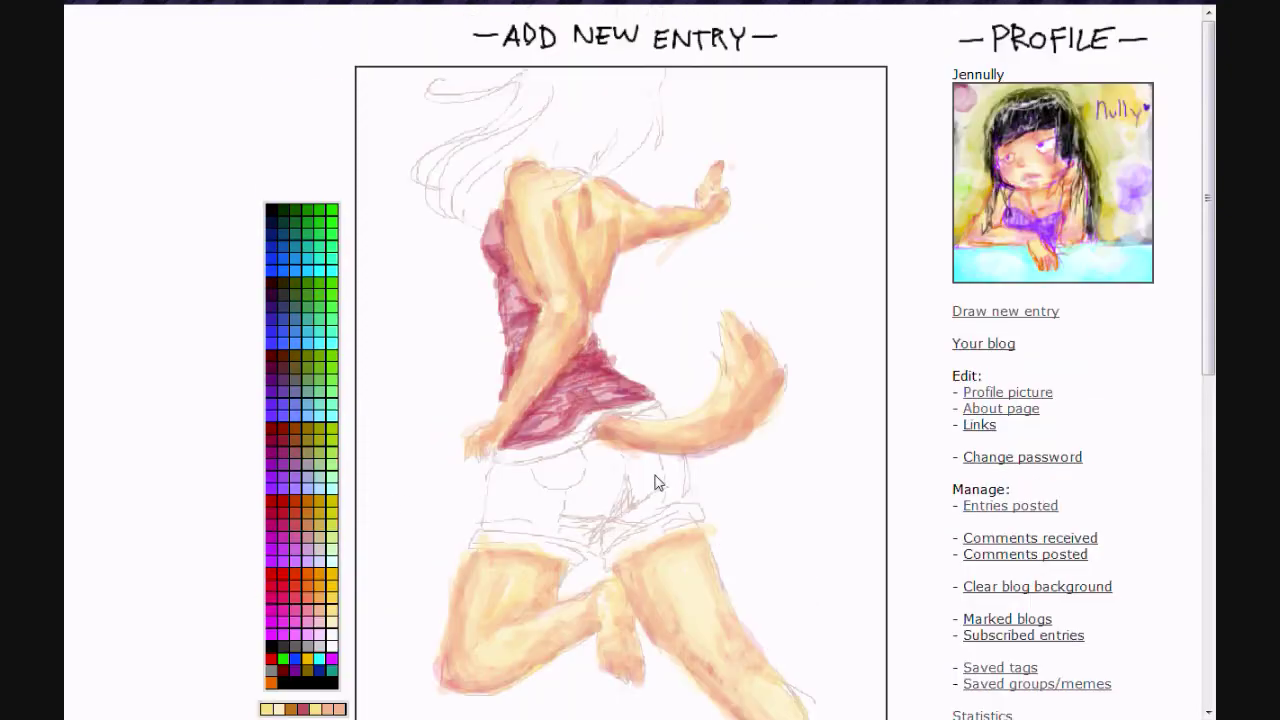
scroll(552, 255, down, 3)
scroll(556, 270, up, 3)
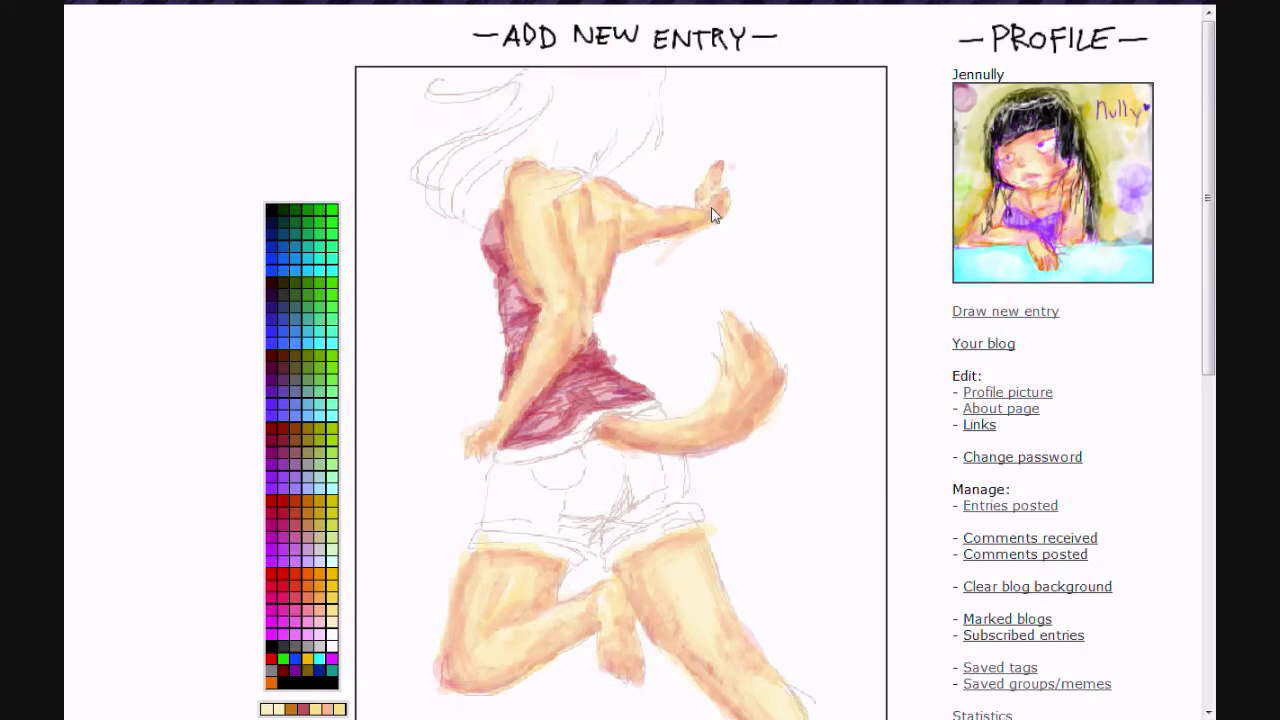
- Add translucent pink blush to the knees, the foot, the shoulder and the elbow
scroll(481, 452, down, 3)
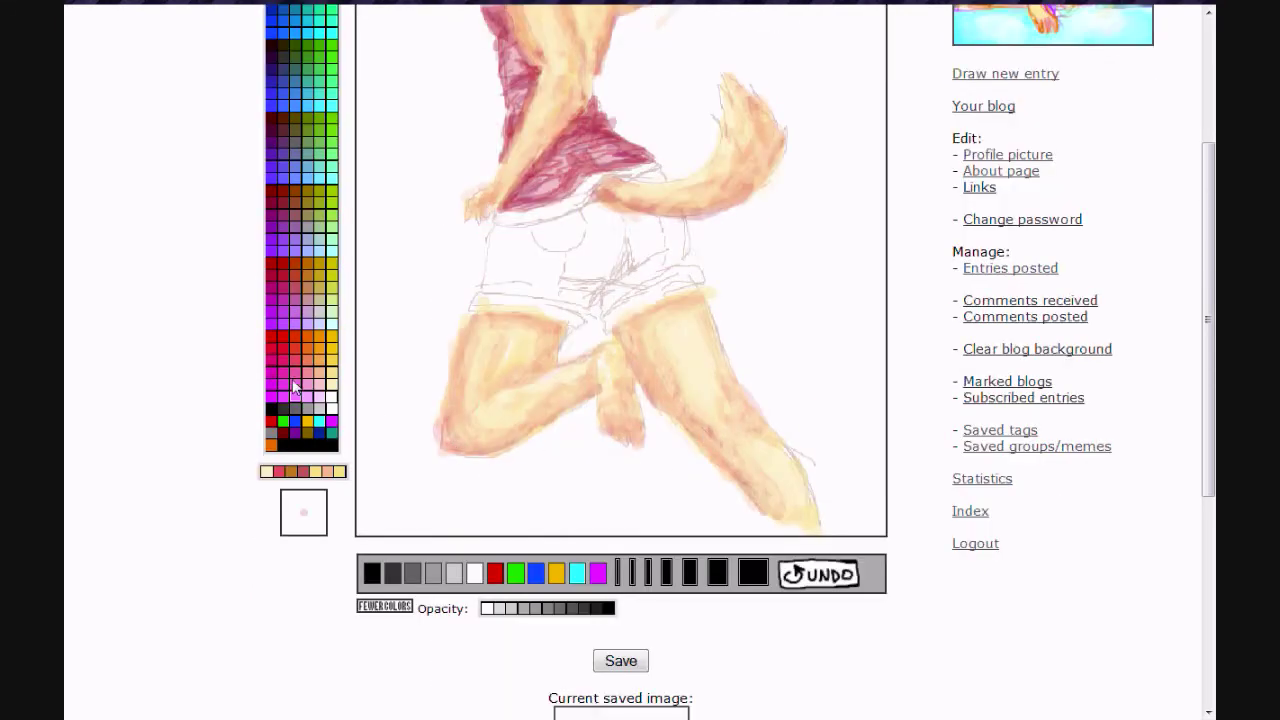
scroll(470, 455, down, 2)
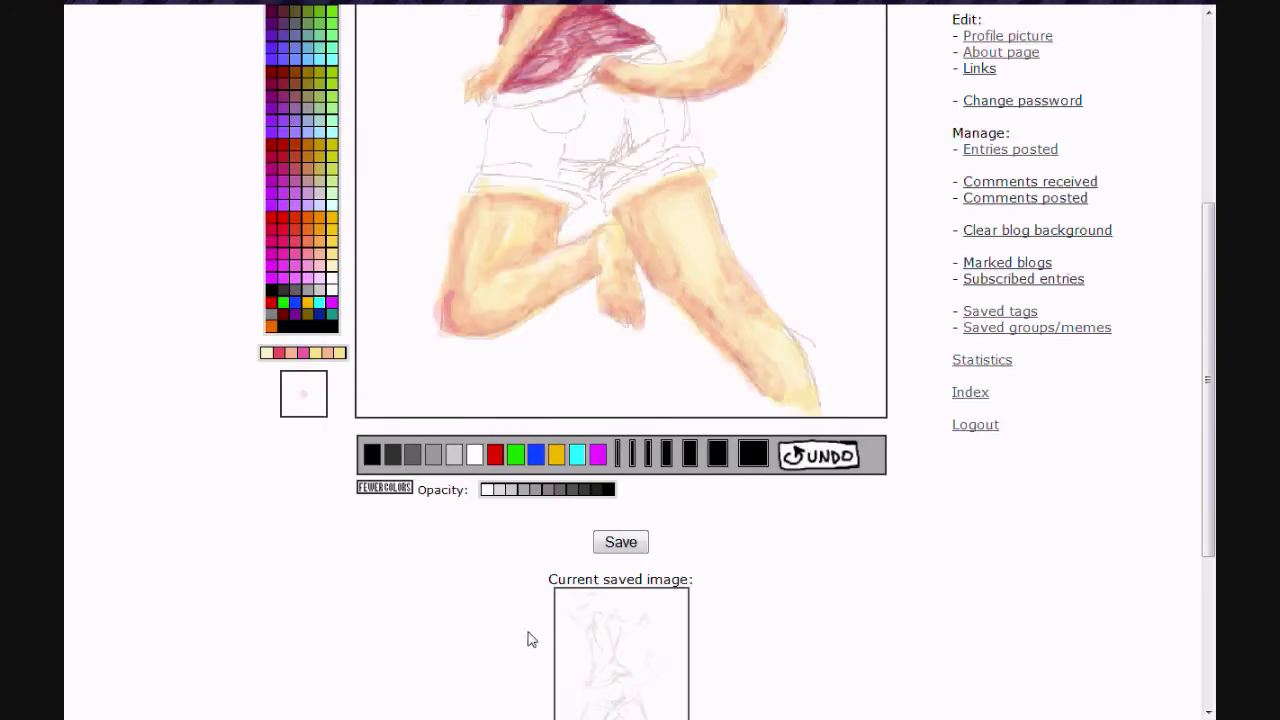
scroll(723, 434, up, 1)
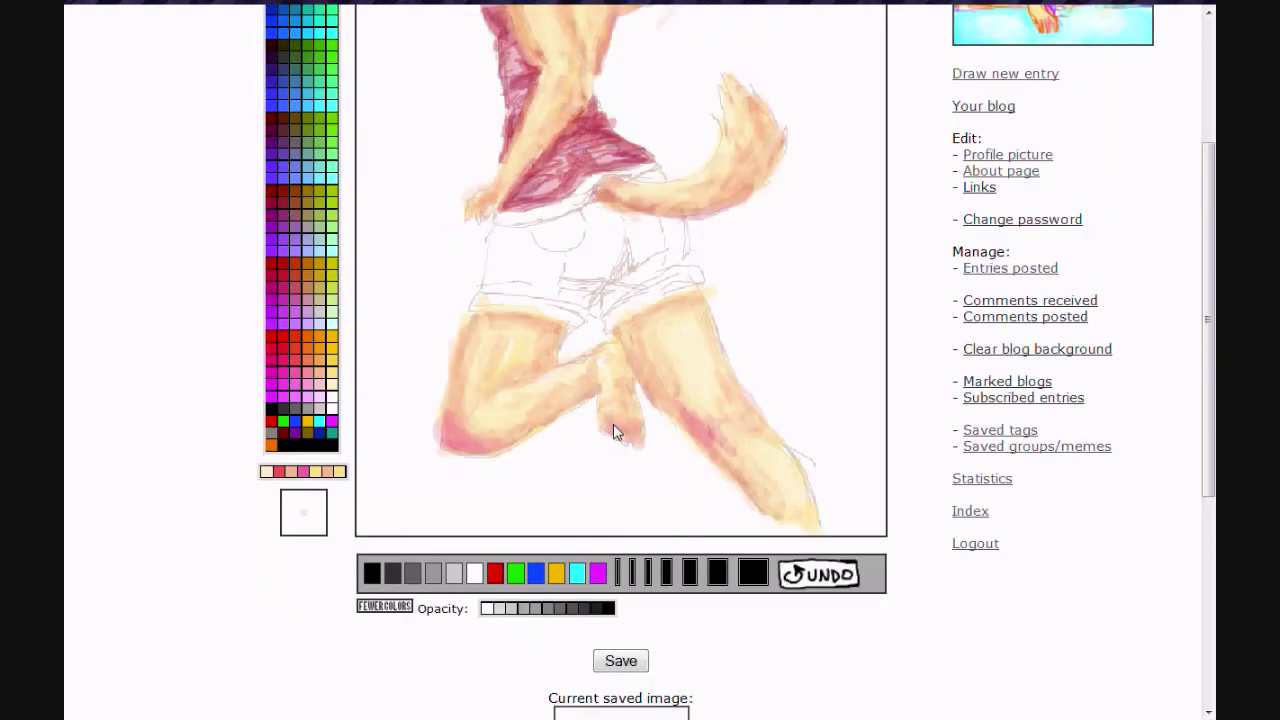
scroll(637, 440, up, 2)
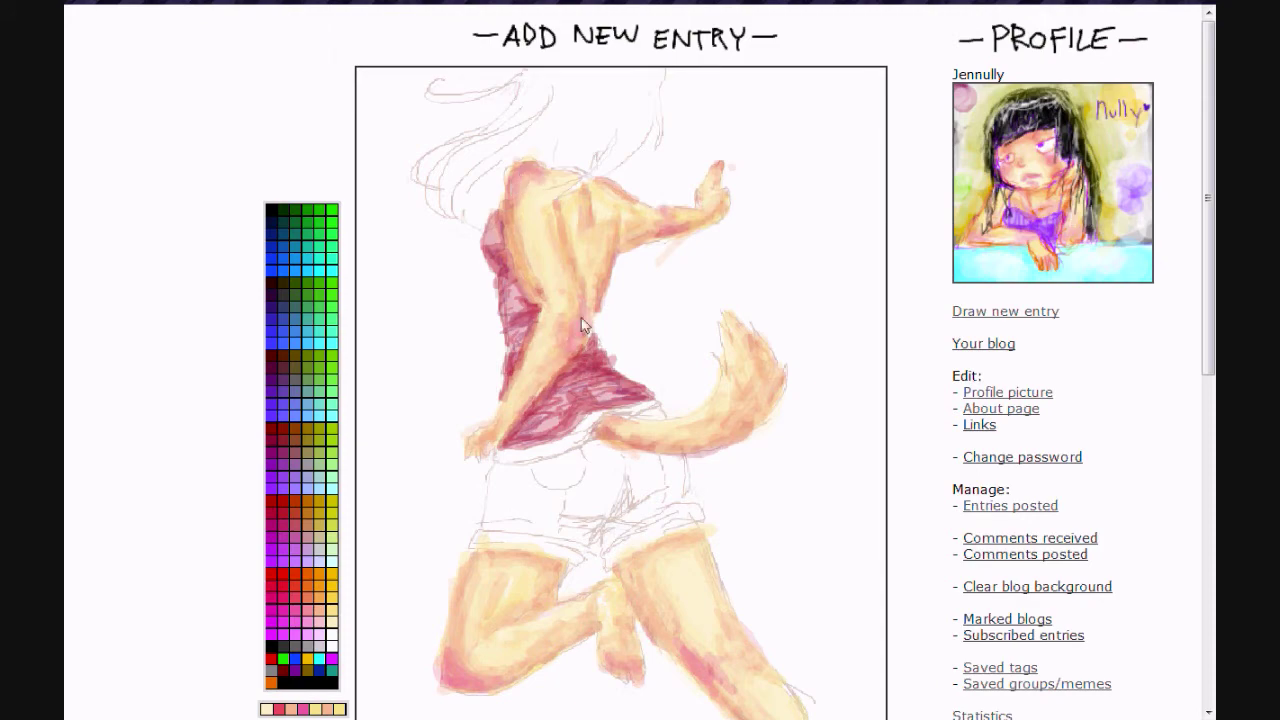
scroll(634, 517, down, 2)
drag(616, 553, 633, 555)
drag(446, 551, 484, 567)
- Deepen the pink shading on the raised forearm, the lowered hand and the base of the tail
scroll(666, 497, up, 1)
scroll(469, 574, down, 1)
scroll(469, 574, up, 1)
scroll(469, 574, down, 1)
click(333, 514)
click(667, 691)
scroll(450, 555, up, 1)
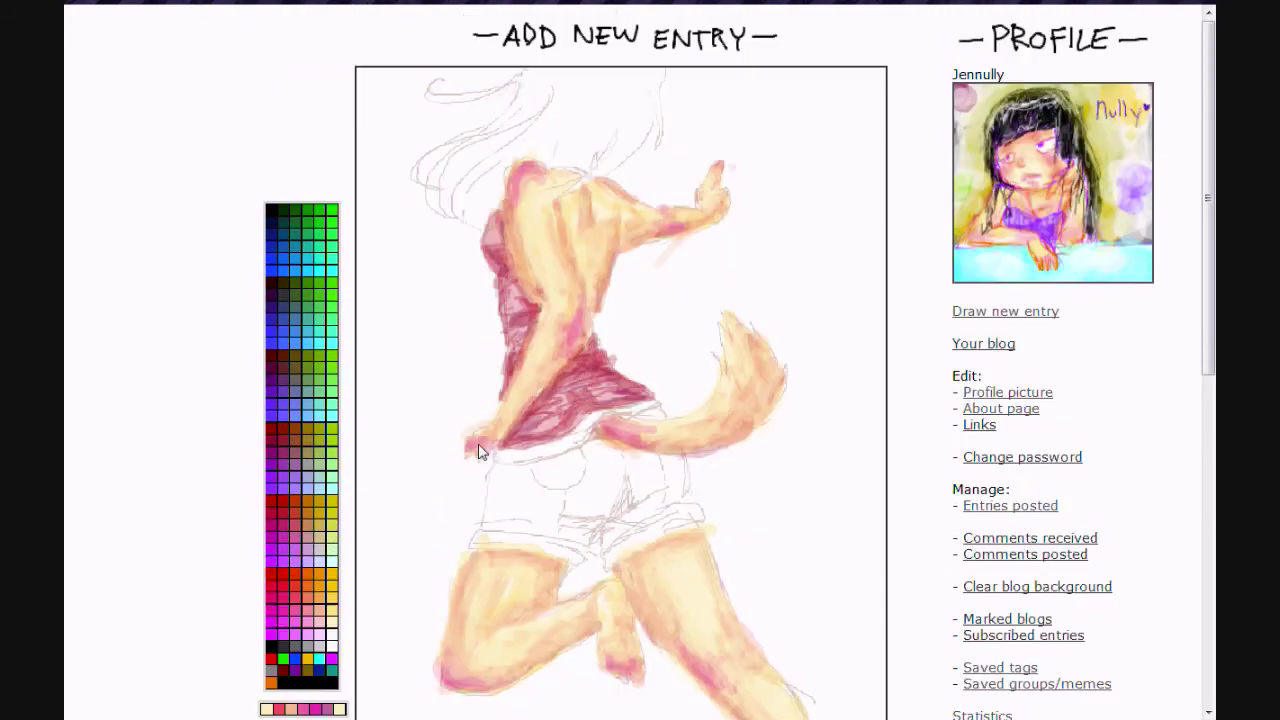
- Soften the pink blush on the hand, elbow, tail base and knees with pale strokes
scroll(580, 197, down, 2)
scroll(451, 550, up, 1)
scroll(451, 550, down, 1)
scroll(531, 571, up, 1)
scroll(531, 571, down, 1)
- Dab translucent white highlights on the elbow, knees, raised forearm, shoulder, hand and tail base
click(560, 610)
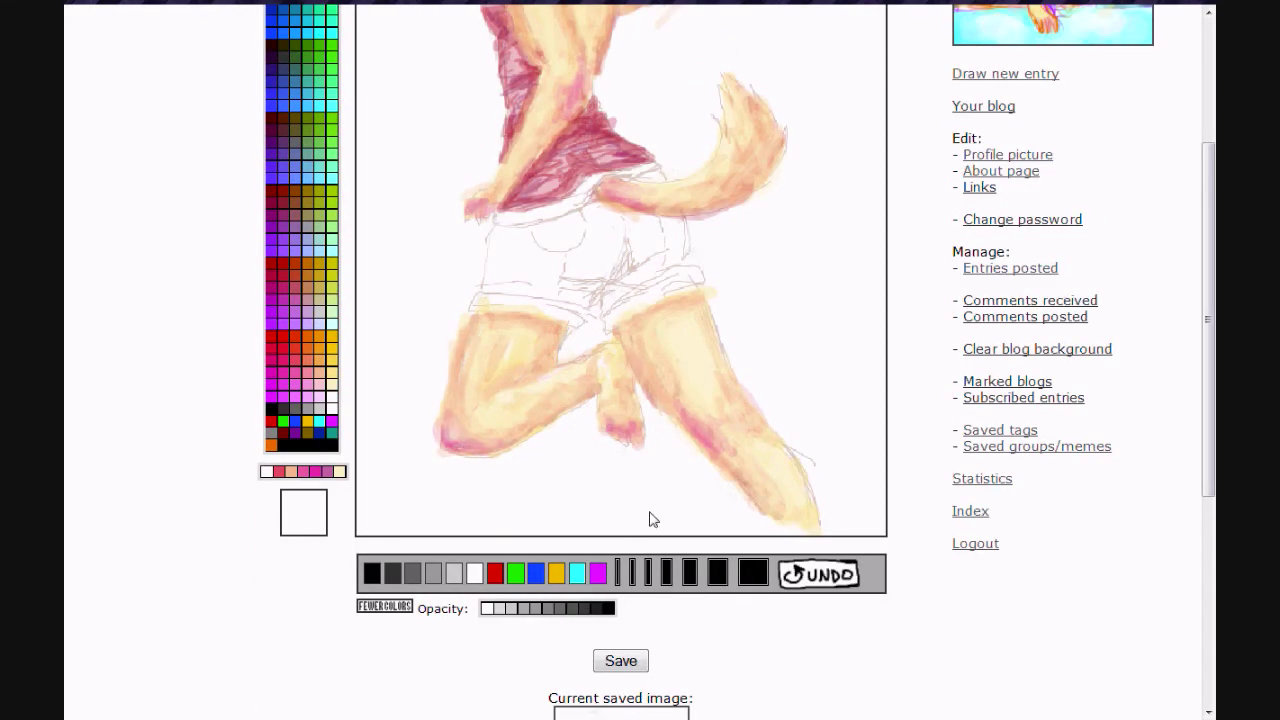
scroll(705, 408, up, 2)
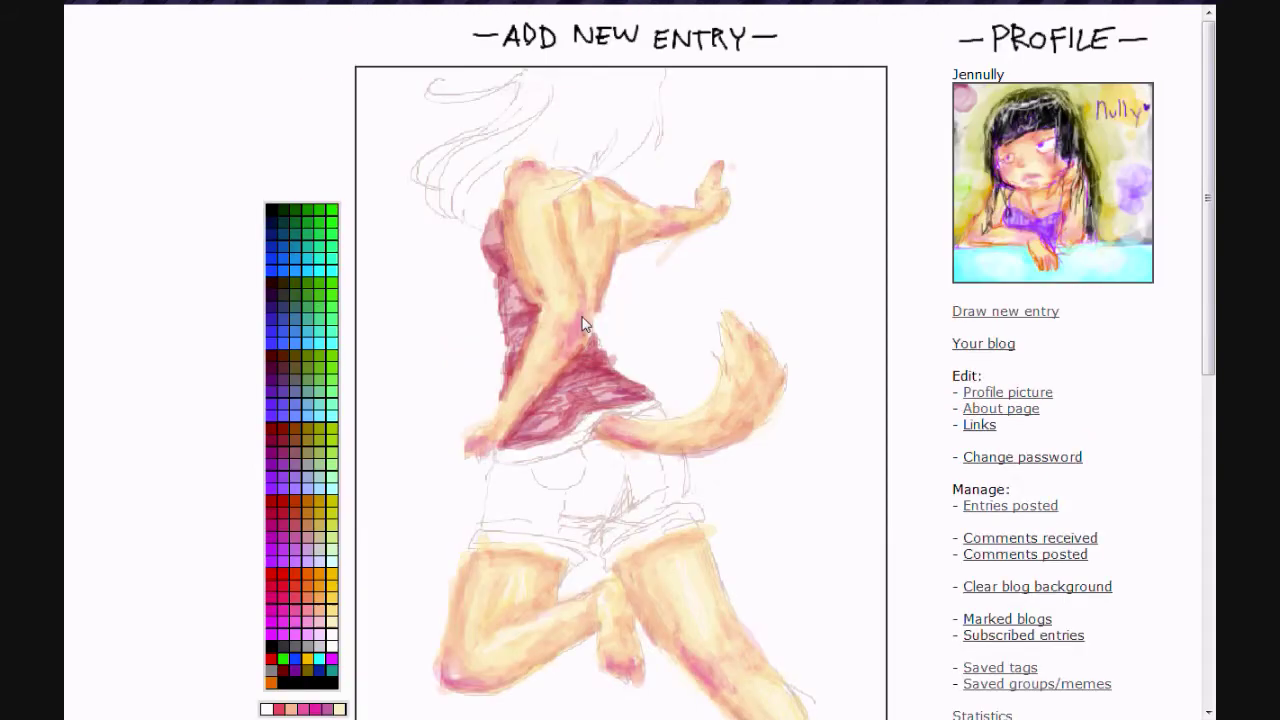
scroll(581, 325, down, 2)
click(580, 88)
click(453, 438)
click(699, 428)
scroll(640, 220, up, 2)
click(669, 228)
click(525, 180)
drag(612, 428, 634, 429)
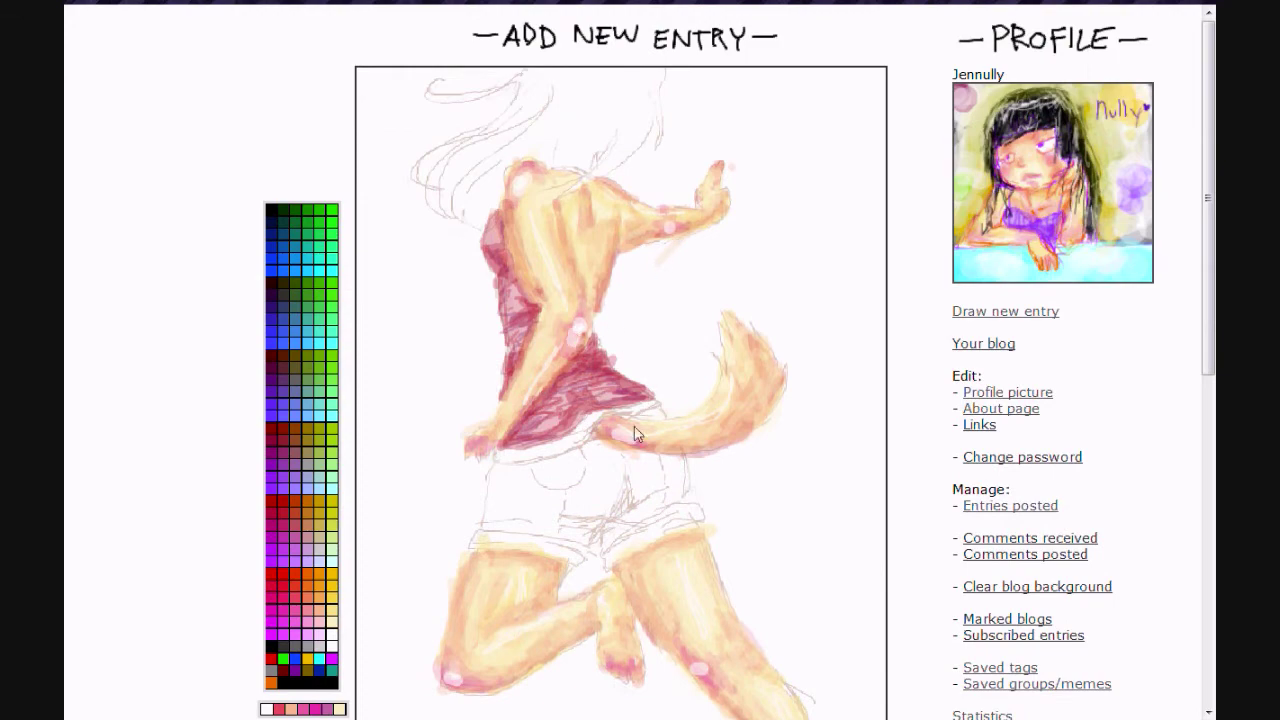
scroll(635, 433, down, 2)
scroll(640, 569, up, 2)
- Layer crimson and purple shadow strokes over the shirt's hem and side
scroll(676, 305, down, 1)
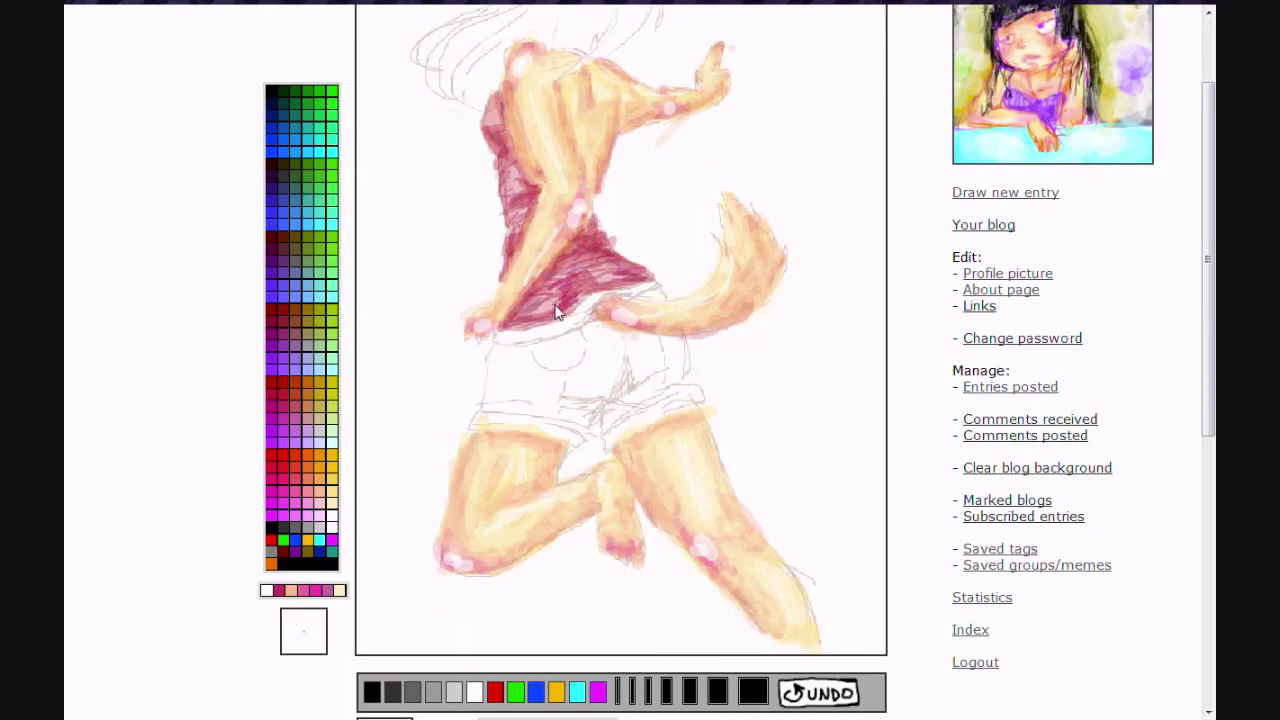
drag(575, 293, 530, 309)
click(291, 376)
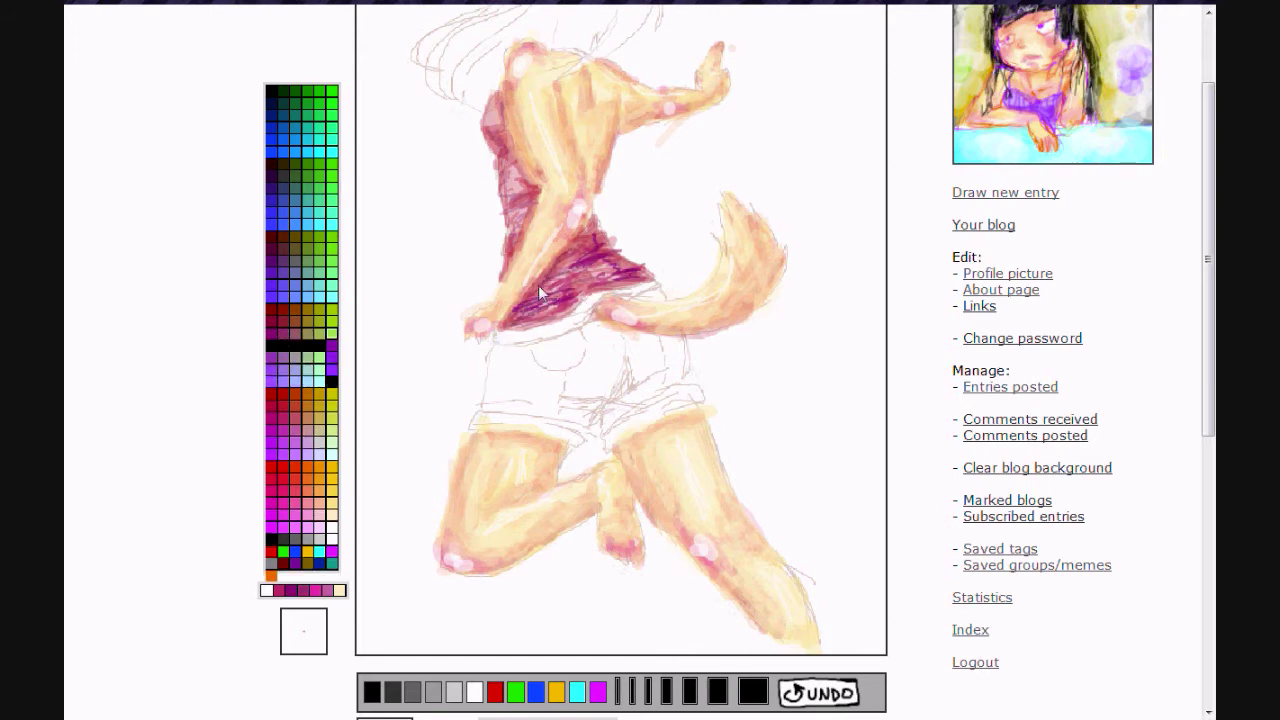
scroll(580, 270, up, 1)
drag(612, 372, 645, 392)
drag(511, 367, 519, 297)
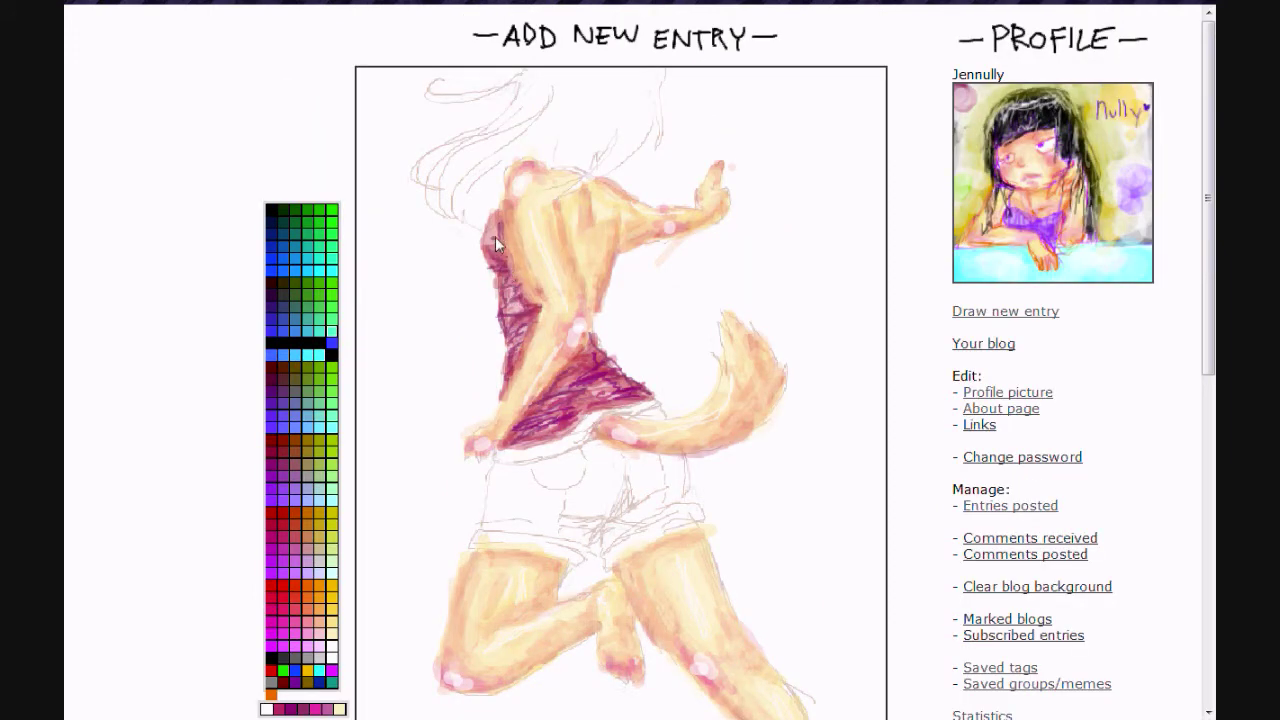
- Add brighter violet-magenta strokes across the shirt
scroll(284, 490, down, 1)
click(283, 488)
scroll(671, 300, up, 1)
scroll(280, 473, down, 1)
scroll(279, 480, down, 1)
scroll(651, 409, up, 2)
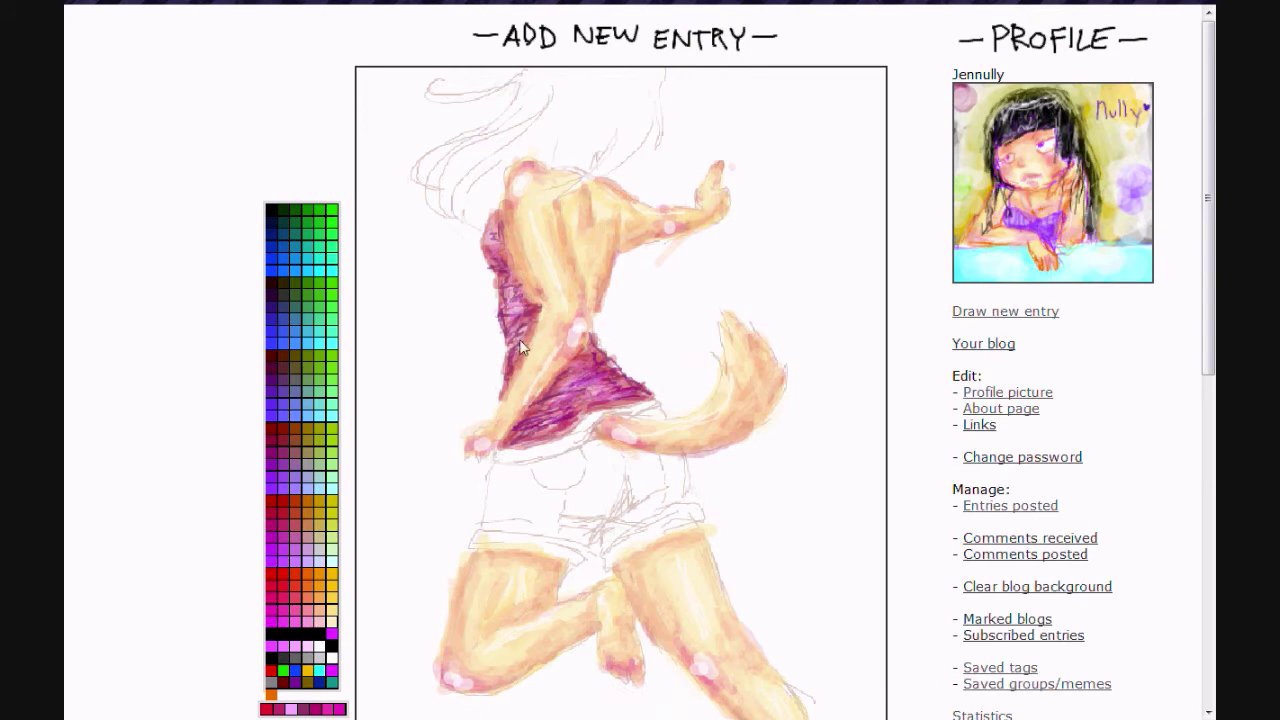
- Paint the shirt's far edge down the side of the back in dark magenta
click(275, 707)
click(269, 467)
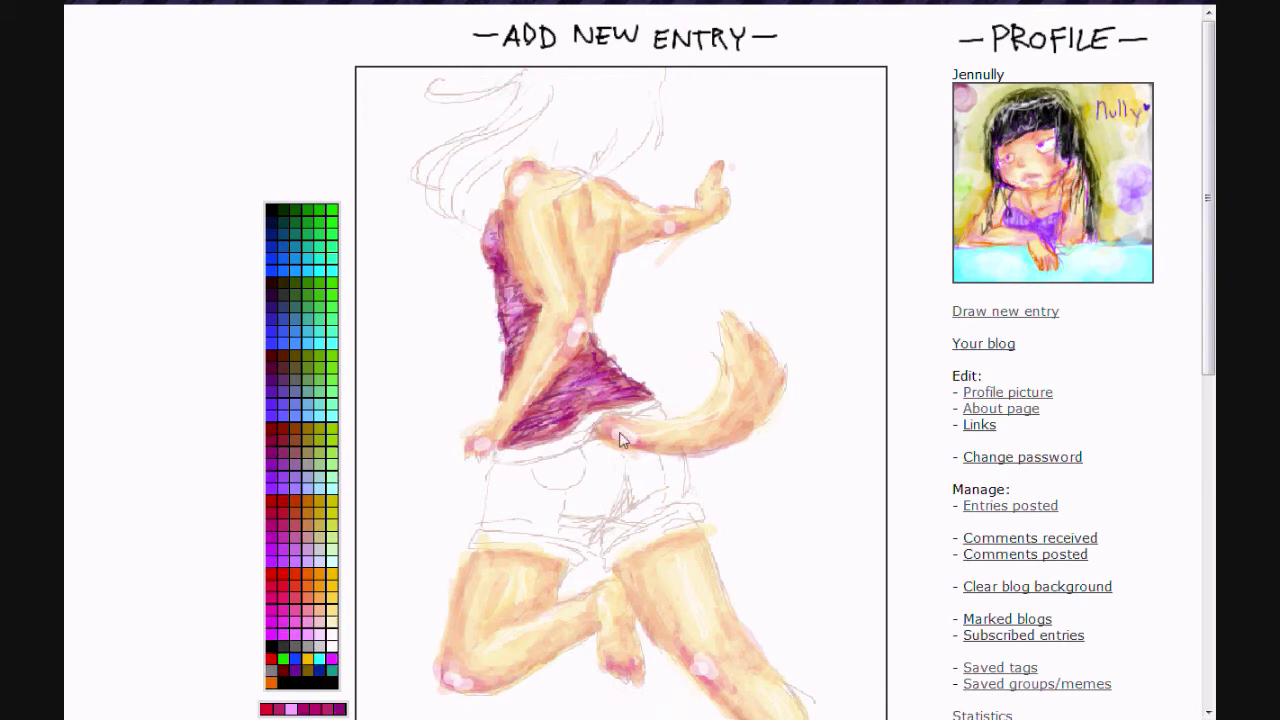
drag(607, 264, 601, 360)
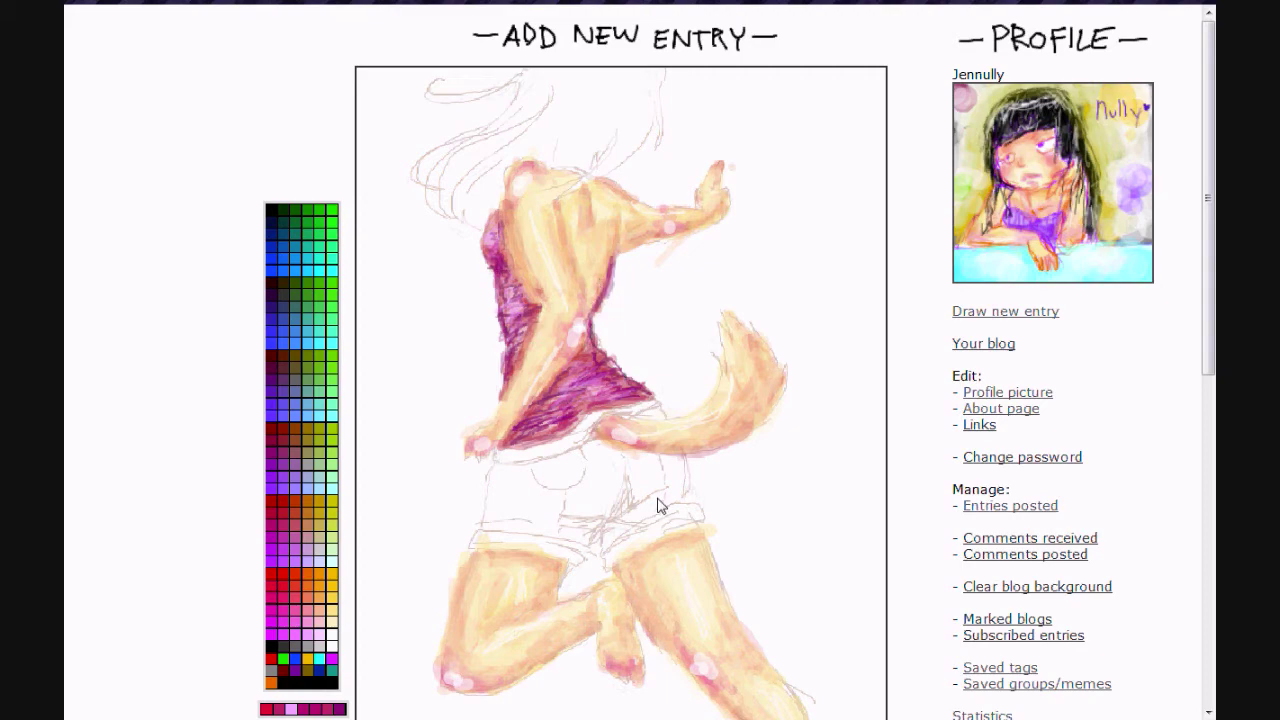
- Start colouring the hair with yellow-green strands from the crown down to the shoulder
click(331, 429)
scroll(530, 540, down, 3)
scroll(640, 580, up, 3)
mouse_move(636, 72)
mouse_down()
mouse_move(665, 80)
mouse_move(597, 135)
mouse_move(650, 108)
mouse_up()
scroll(655, 200, down, 3)
scroll(690, 500, up, 3)
drag(530, 158, 470, 212)
- Paint green strands along the outer edges of the hair on both sides
scroll(554, 180, down, 3)
scroll(631, 197, up, 3)
drag(626, 141, 620, 163)
drag(658, 102, 649, 144)
drag(455, 152, 440, 206)
mouse_move(488, 125)
mouse_down()
mouse_move(461, 134)
mouse_move(530, 85)
mouse_move(654, 100)
mouse_move(499, 201)
mouse_move(563, 77)
mouse_move(594, 86)
mouse_move(526, 134)
mouse_move(499, 185)
mouse_up()
- Fill the gaps between the hair strands with long strokes of a lighter yellow-green
click(336, 457)
mouse_move(616, 82)
mouse_down()
mouse_move(580, 100)
mouse_move(600, 143)
mouse_move(557, 110)
mouse_move(591, 103)
mouse_move(626, 188)
mouse_move(514, 186)
mouse_move(694, 106)
mouse_move(680, 110)
mouse_up()
drag(539, 122, 597, 221)
scroll(449, 114, down, 1)
scroll(671, 100, up, 1)
mouse_move(586, 104)
mouse_down()
mouse_move(630, 109)
mouse_move(564, 89)
mouse_move(434, 206)
mouse_move(447, 172)
mouse_up()
mouse_move(526, 80)
mouse_down()
mouse_move(434, 104)
mouse_move(508, 114)
mouse_move(440, 200)
mouse_up()
- Layer sweeping green strands through the middle of the hair and out to its wind-blown tips
scroll(675, 97, down, 1)
scroll(675, 97, up, 1)
scroll(640, 118, down, 1)
scroll(634, 100, up, 1)
drag(618, 128, 482, 134)
drag(618, 96, 482, 164)
drag(598, 134, 514, 238)
drag(432, 148, 406, 178)
- Add more green strands to the lower part of the hair and the loose lock near the canvas top
scroll(548, 142, down, 1)
scroll(571, 200, up, 1)
drag(590, 122, 480, 192)
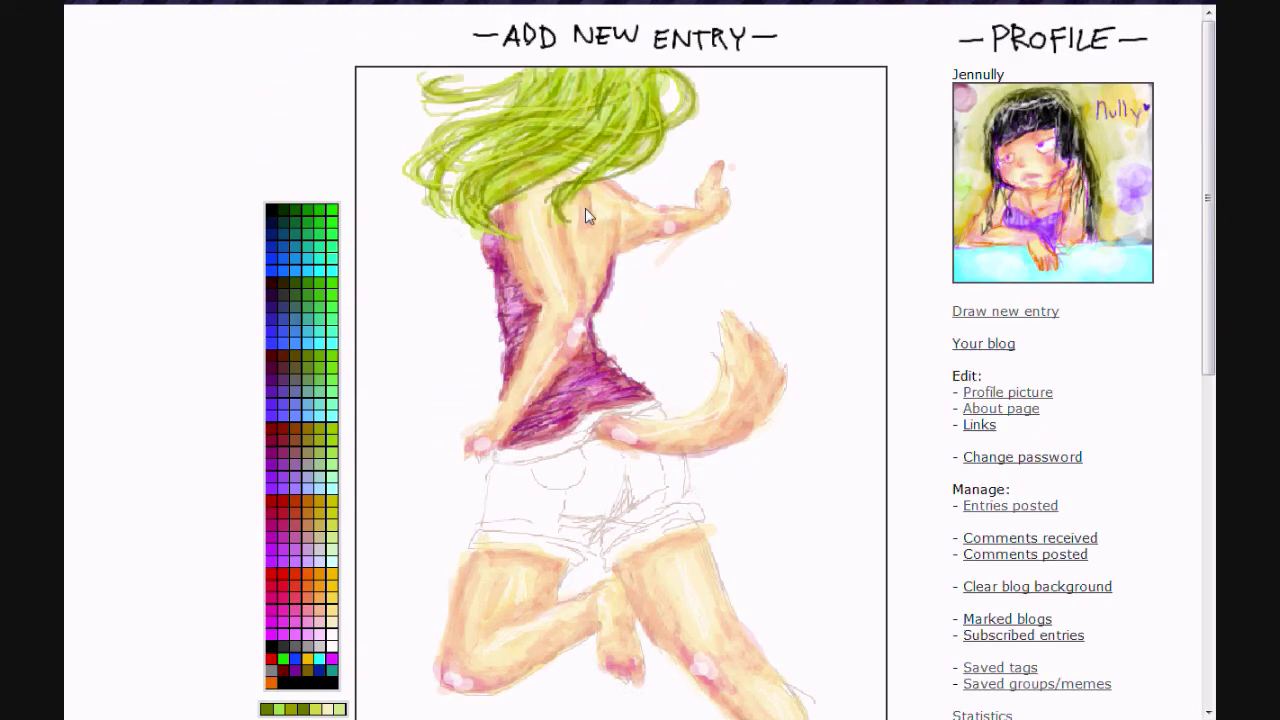
drag(423, 170, 568, 92)
drag(438, 96, 505, 77)
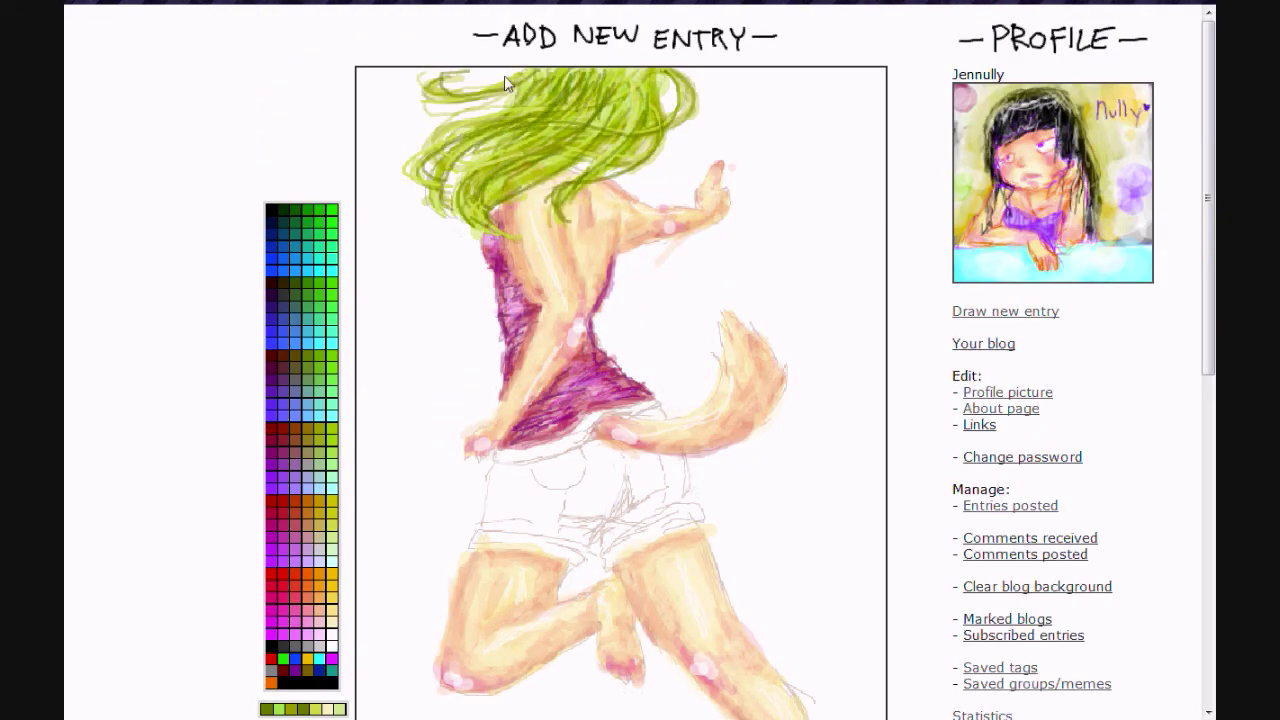
- Work golden-yellow strands into the green hair
scroll(529, 94, down, 2)
scroll(544, 117, up, 2)
scroll(544, 117, down, 3)
scroll(657, 111, up, 3)
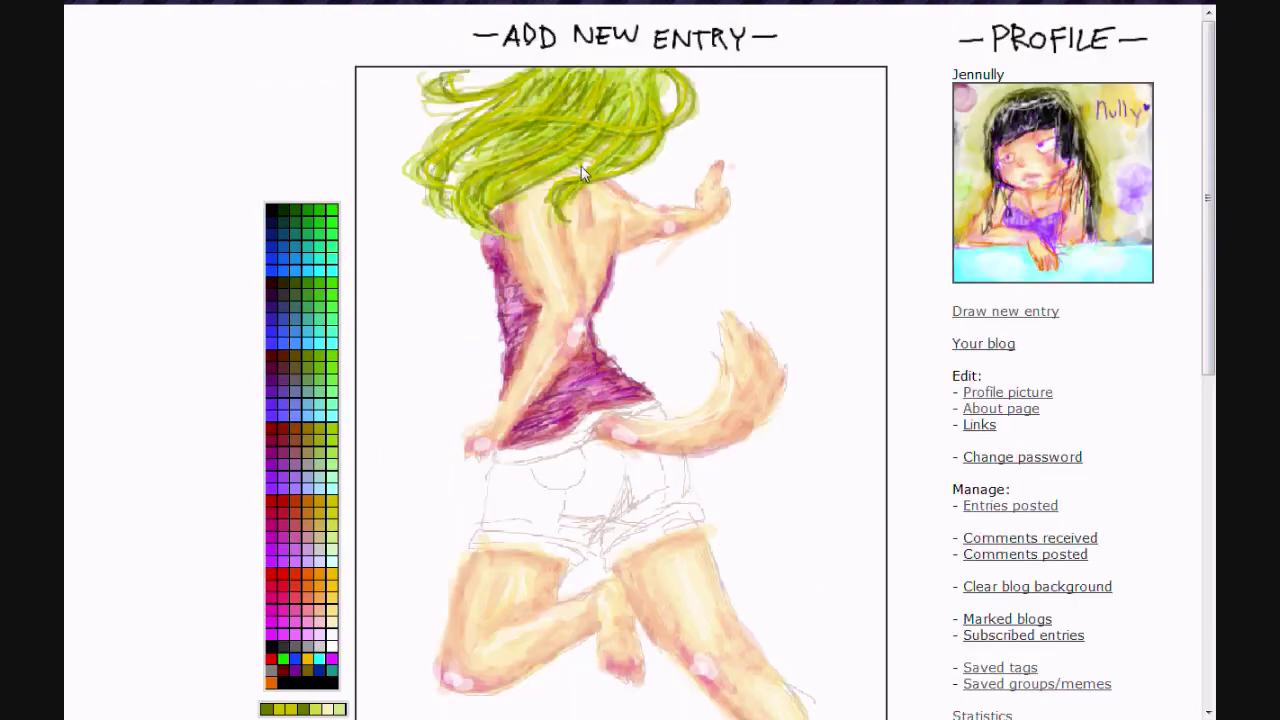
drag(582, 164, 580, 171)
- Paint a pale cream highlight on the shoulder just beneath the hair
scroll(340, 497, down, 2)
click(333, 500)
scroll(340, 480, up, 2)
scroll(311, 489, down, 2)
drag(540, 178, 514, 204)
scroll(311, 489, up, 2)
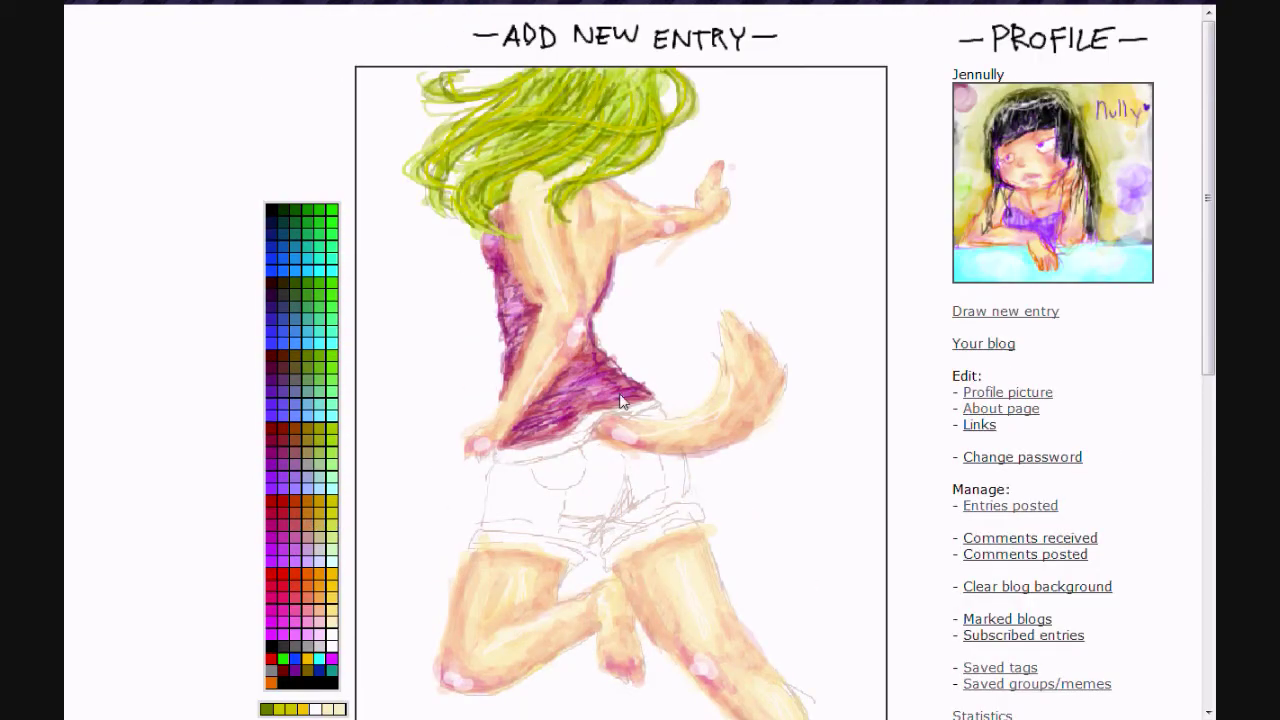
- Cover the stray marks below the raised arm and around the legs with white
scroll(449, 574, down, 2)
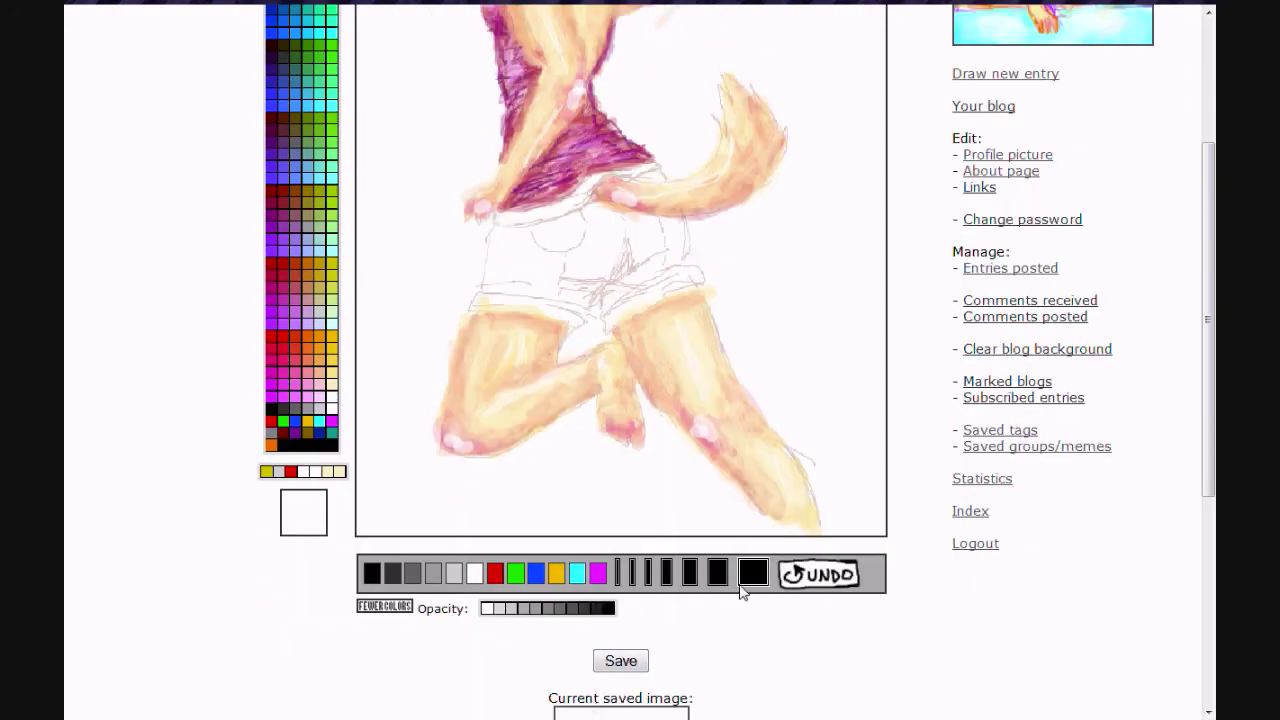
scroll(695, 376, up, 2)
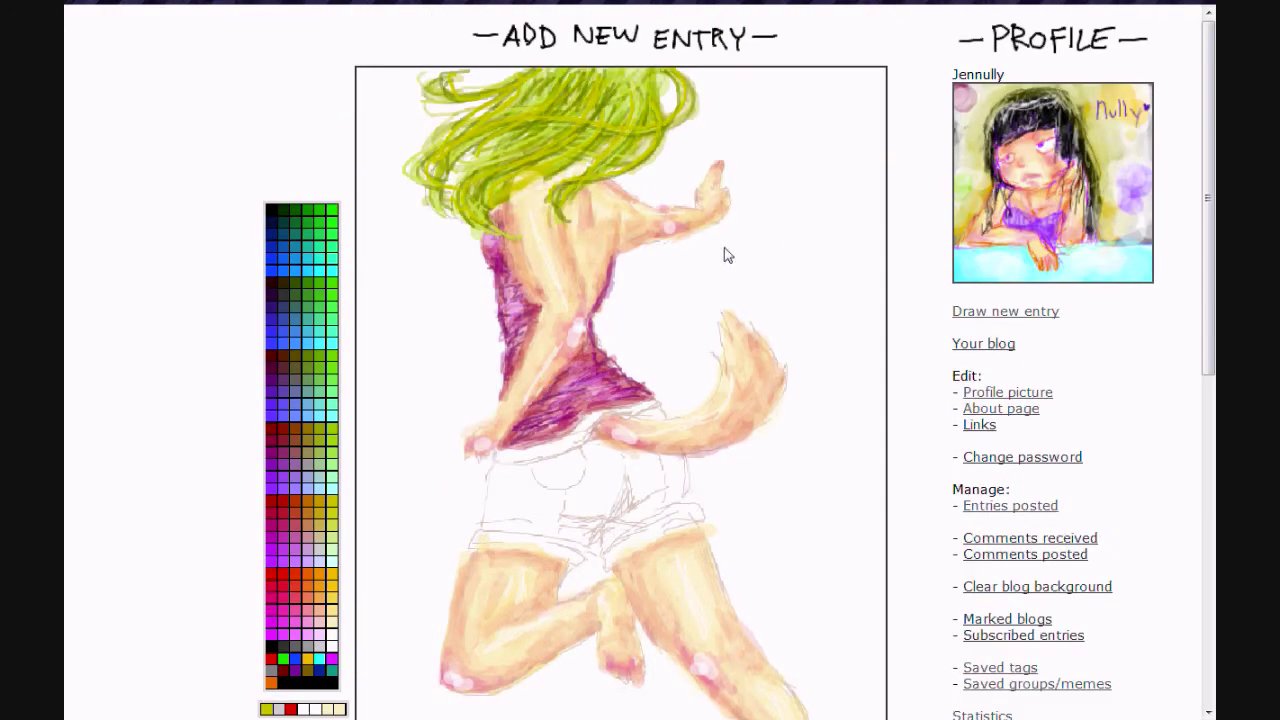
- Brighten the tail with pale yellow strokes and shade its underside in pink
scroll(446, 240, down, 3)
scroll(723, 174, up, 3)
scroll(520, 625, down, 2)
scroll(737, 423, up, 2)
scroll(737, 423, down, 2)
scroll(713, 310, up, 1)
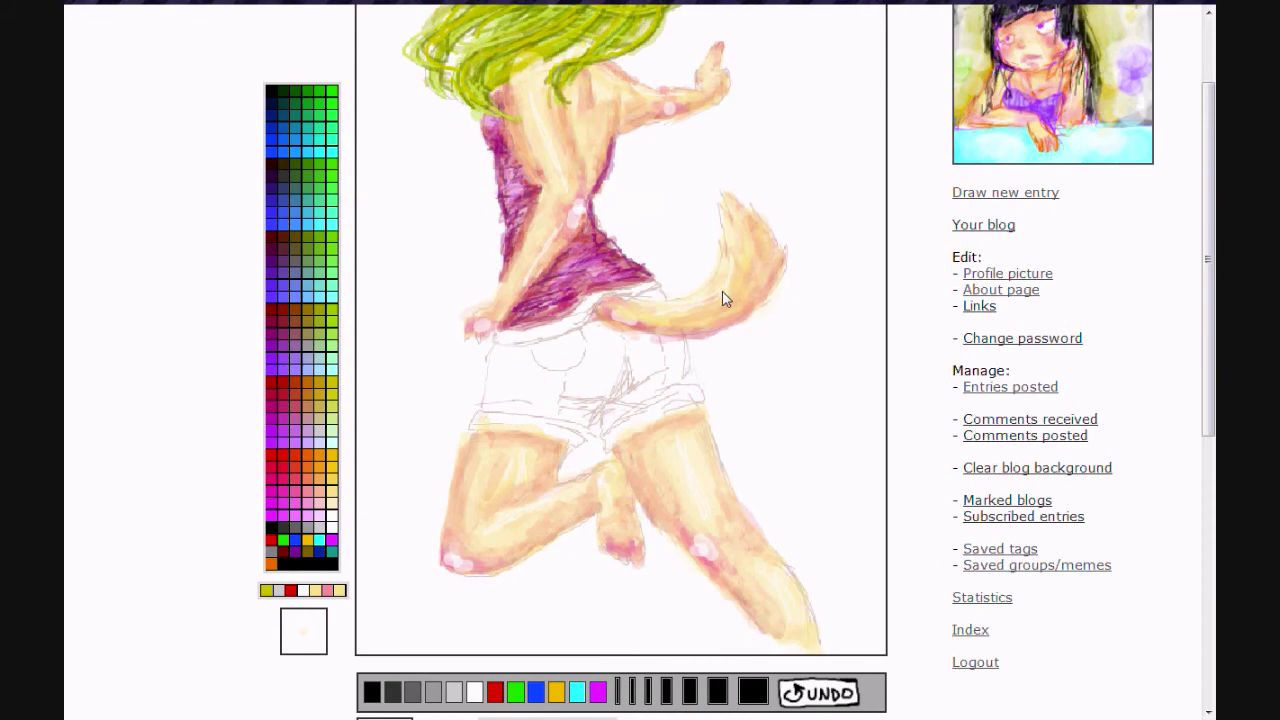
scroll(585, 565, down, 1)
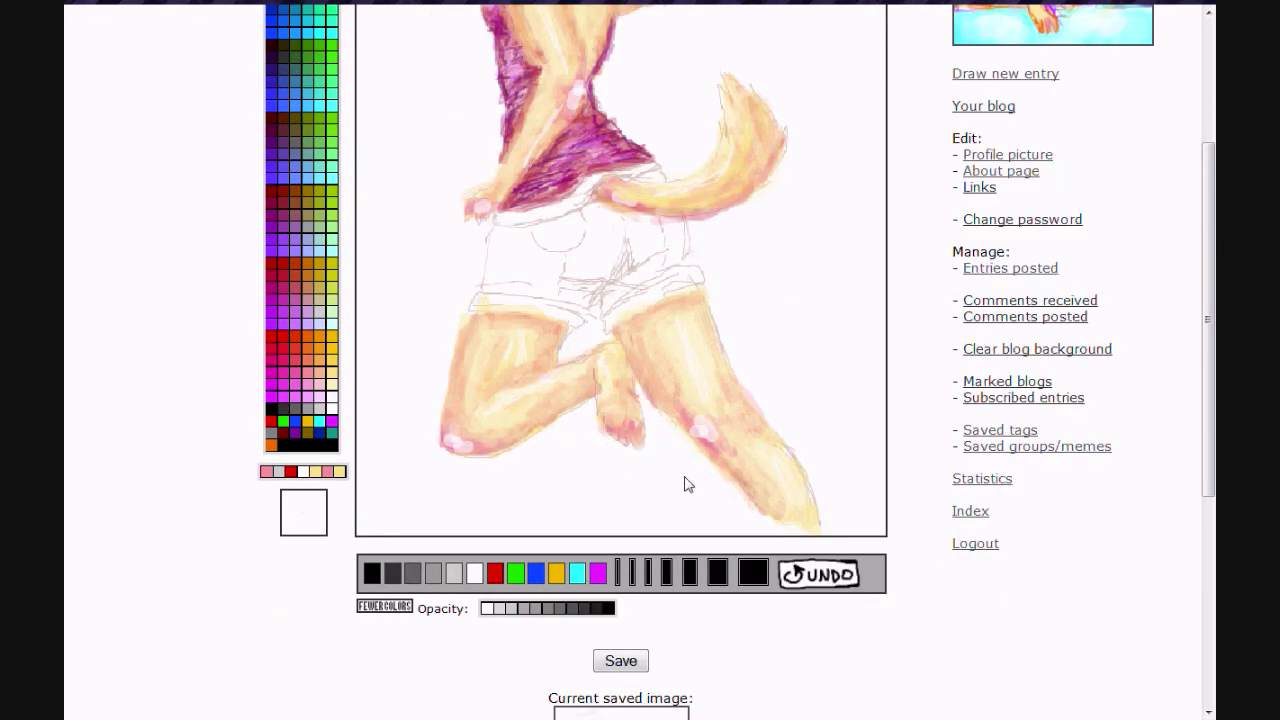
- Fill the body of the shorts with translucent indigo, using the largest brush
scroll(705, 648, up, 2)
click(273, 391)
click(271, 307)
scroll(600, 500, down, 2)
click(690, 571)
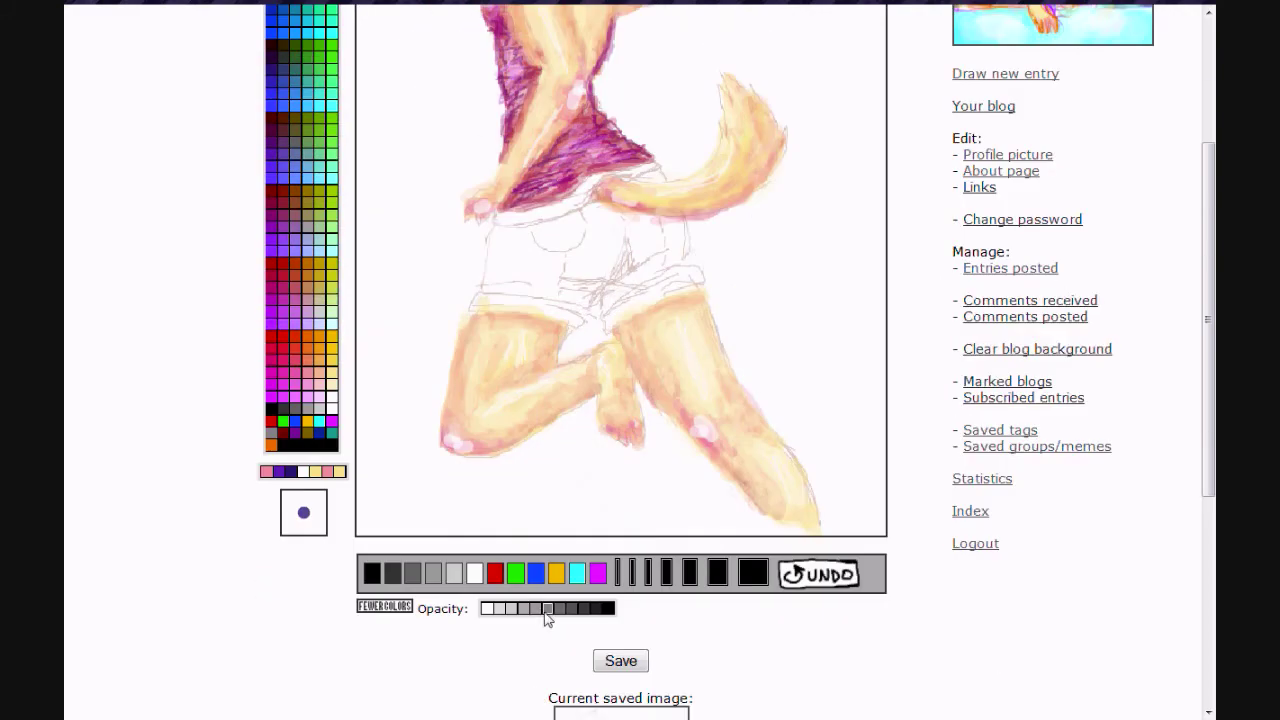
click(530, 606)
scroll(565, 540, up, 1)
click(752, 690)
mouse_move(507, 345)
mouse_down()
mouse_move(585, 367)
mouse_move(566, 414)
mouse_move(666, 393)
mouse_move(580, 317)
mouse_up()
- Colour the shorts' waistband and darken the seams with the third-smallest brush
click(648, 691)
mouse_move(661, 291)
mouse_down()
mouse_move(609, 293)
mouse_move(598, 297)
mouse_move(656, 302)
mouse_move(589, 309)
mouse_move(645, 265)
mouse_up()
scroll(586, 309, down, 1)
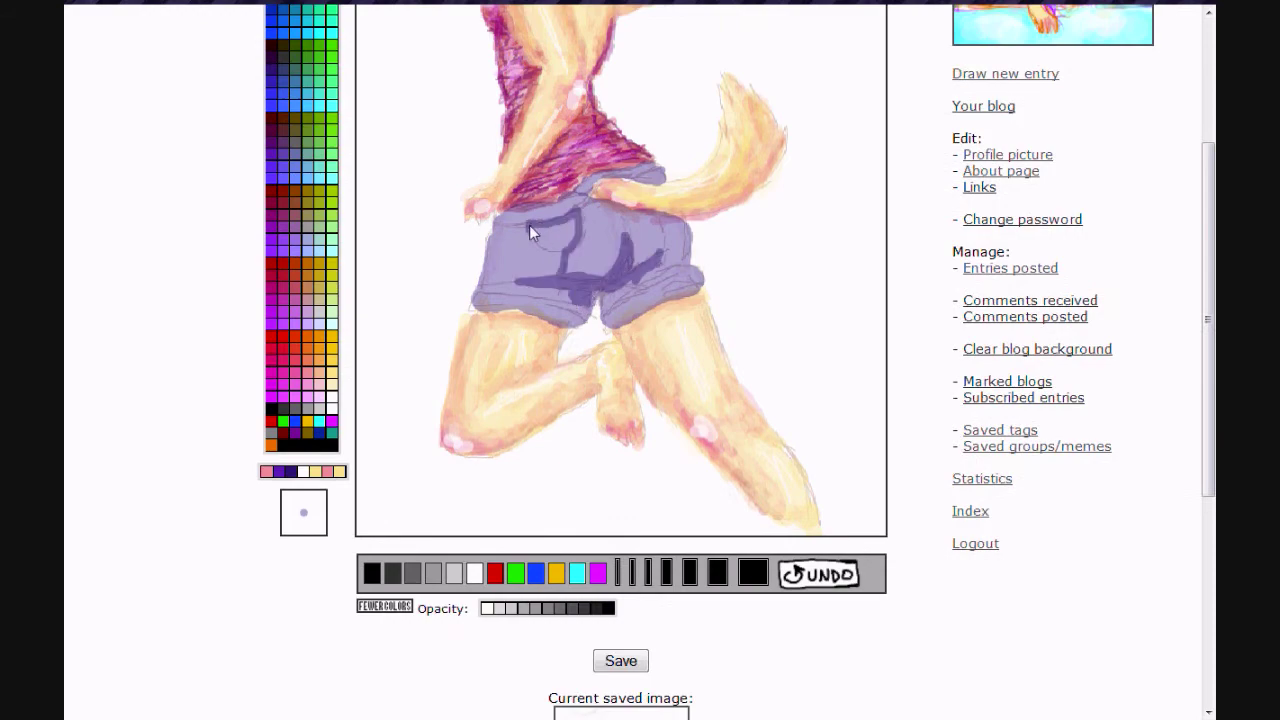
- Darken the shorts' pocket and rolled cuffs in indigo and add thin fabric creases
mouse_move(668, 232)
mouse_down()
mouse_move(634, 210)
mouse_move(492, 232)
mouse_up()
mouse_move(578, 310)
mouse_down()
mouse_move(618, 311)
mouse_move(504, 297)
mouse_up()
scroll(504, 297, down, 1)
scroll(618, 395, up, 2)
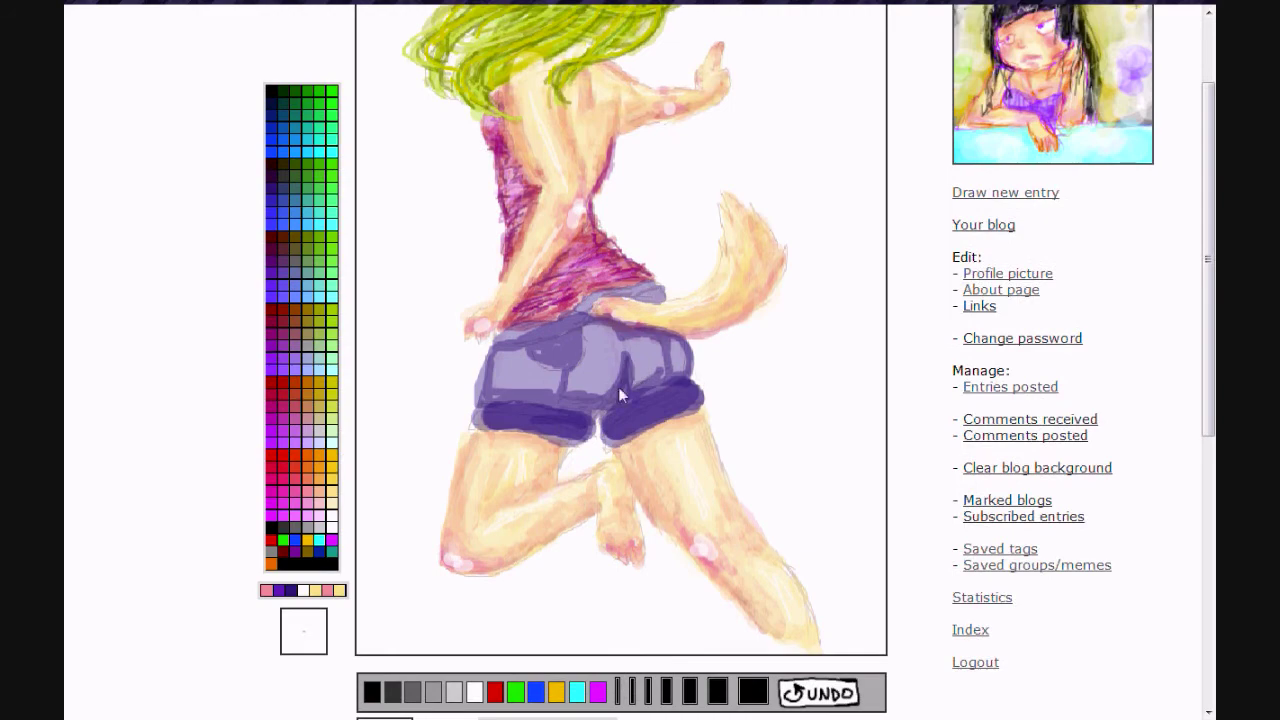
mouse_move(550, 396)
mouse_down()
mouse_move(496, 368)
mouse_move(627, 380)
mouse_up()
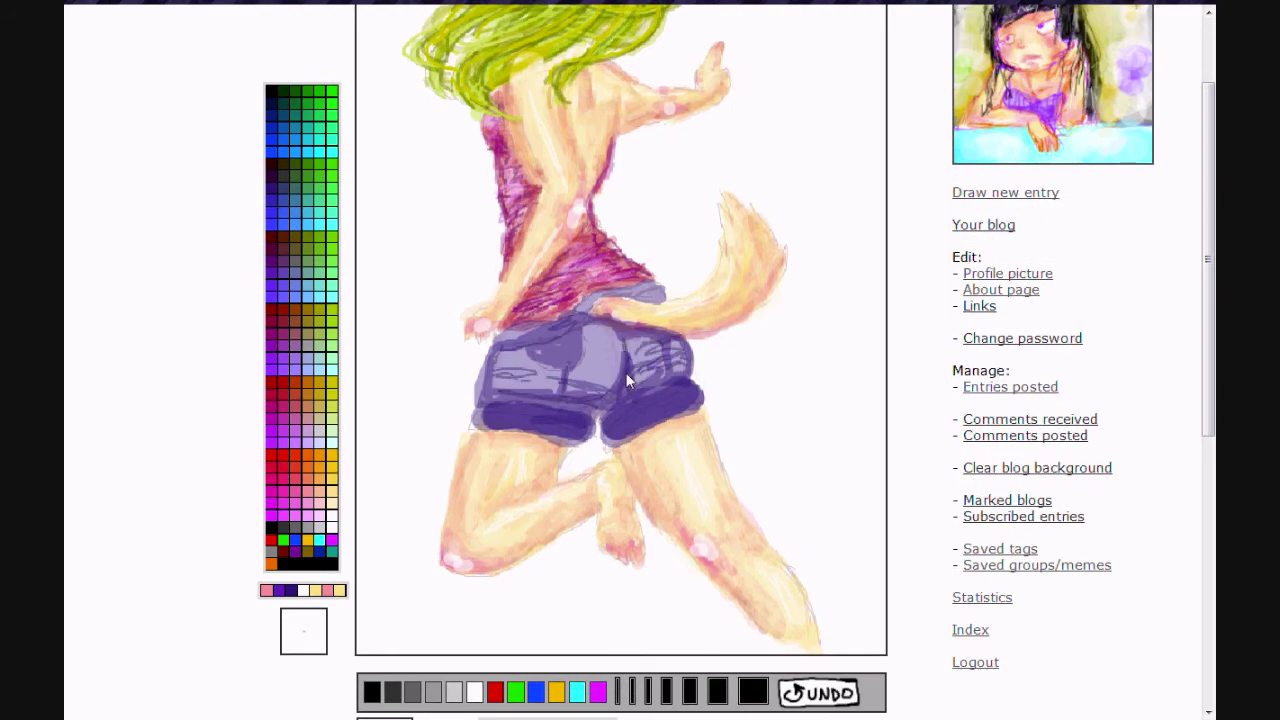
- Lighten the skin on the legs and the base of the tail with pale translucent strokes
scroll(621, 369, up, 1)
scroll(611, 471, down, 2)
scroll(600, 440, up, 2)
scroll(596, 434, down, 2)
click(312, 397)
scroll(627, 321, up, 1)
scroll(660, 330, down, 1)
scroll(697, 327, up, 1)
scroll(286, 266, down, 1)
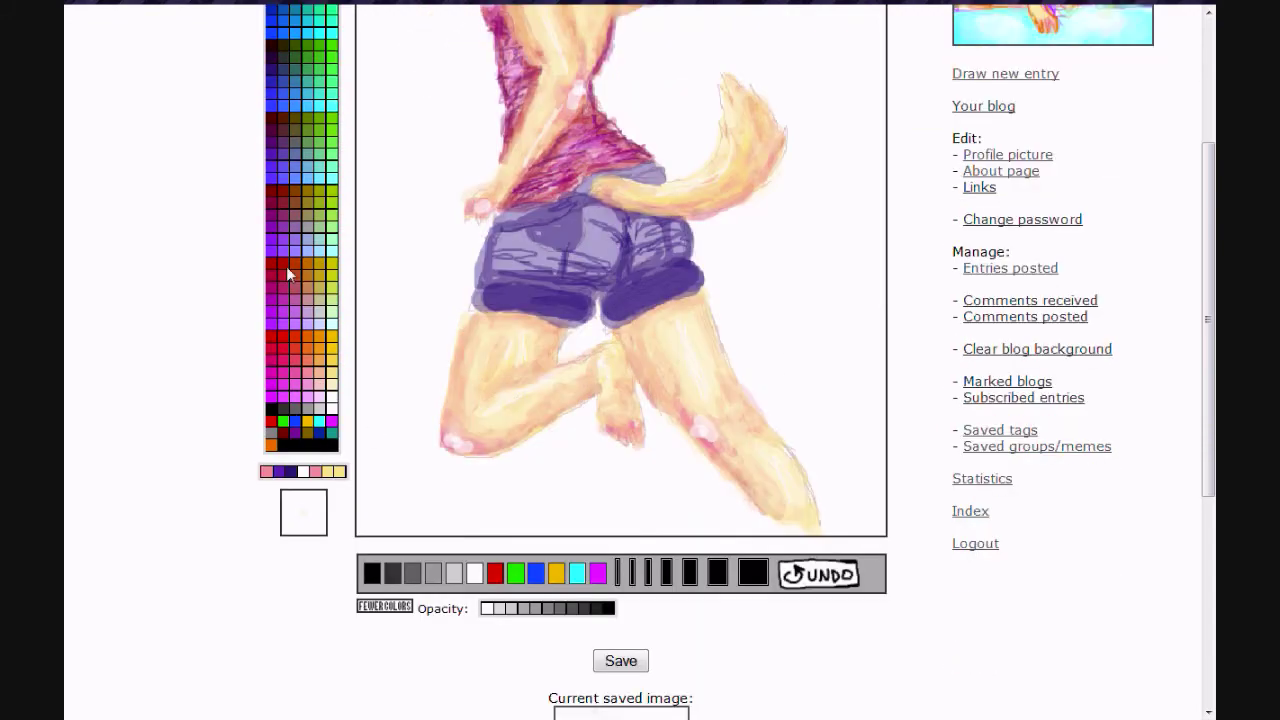
- Layer brighter violet strokes over the shorts' pocket, seams, waistband and cuffs
scroll(524, 500, up, 2)
scroll(582, 424, down, 2)
scroll(571, 606, down, 1)
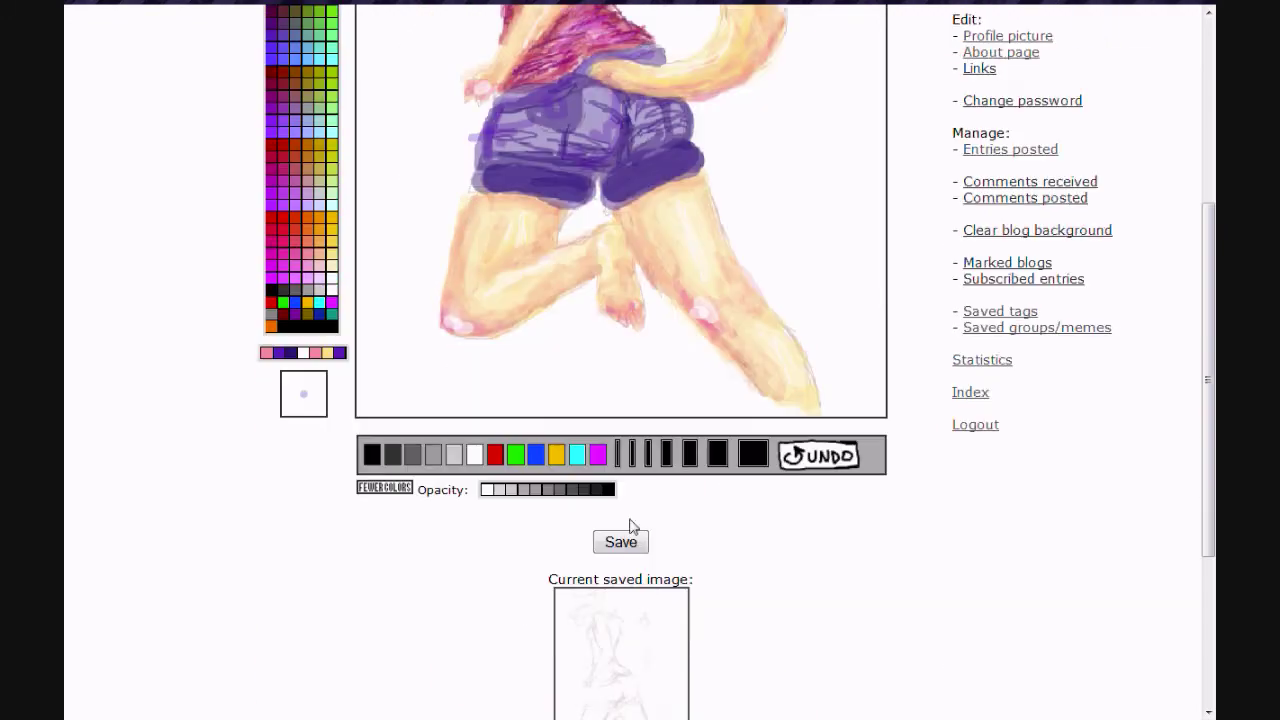
scroll(631, 523, up, 2)
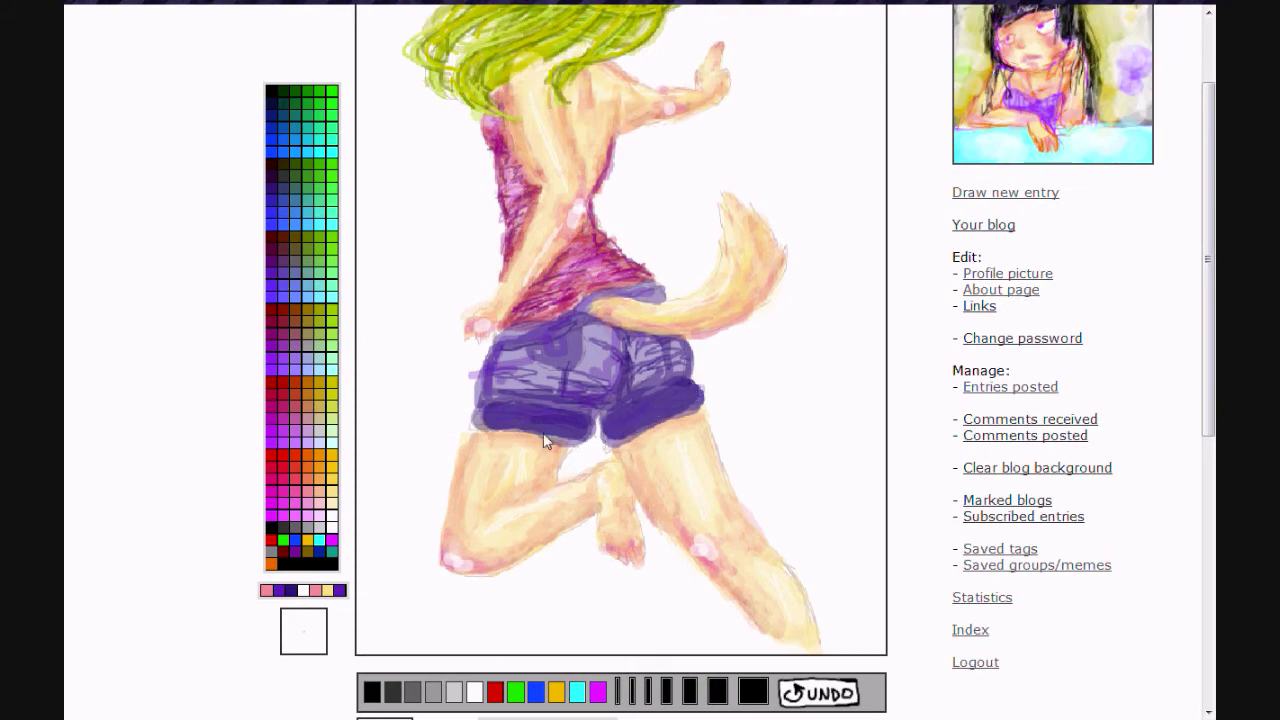
scroll(591, 354, down, 1)
scroll(636, 497, up, 2)
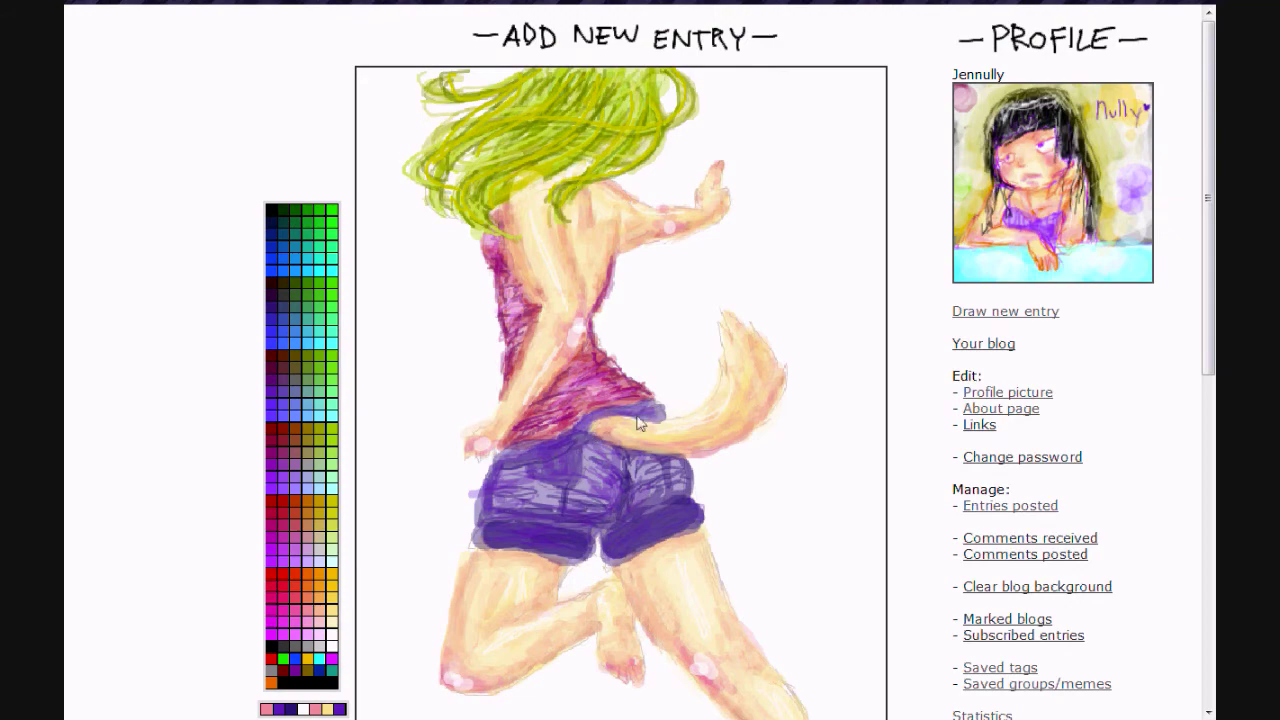
- Layer translucent blue-violet strokes over the centre seam, pocket and rolled cuffs of the shorts
scroll(754, 590, down, 1)
drag(600, 374, 594, 343)
scroll(598, 360, down, 1)
scroll(594, 343, up, 1)
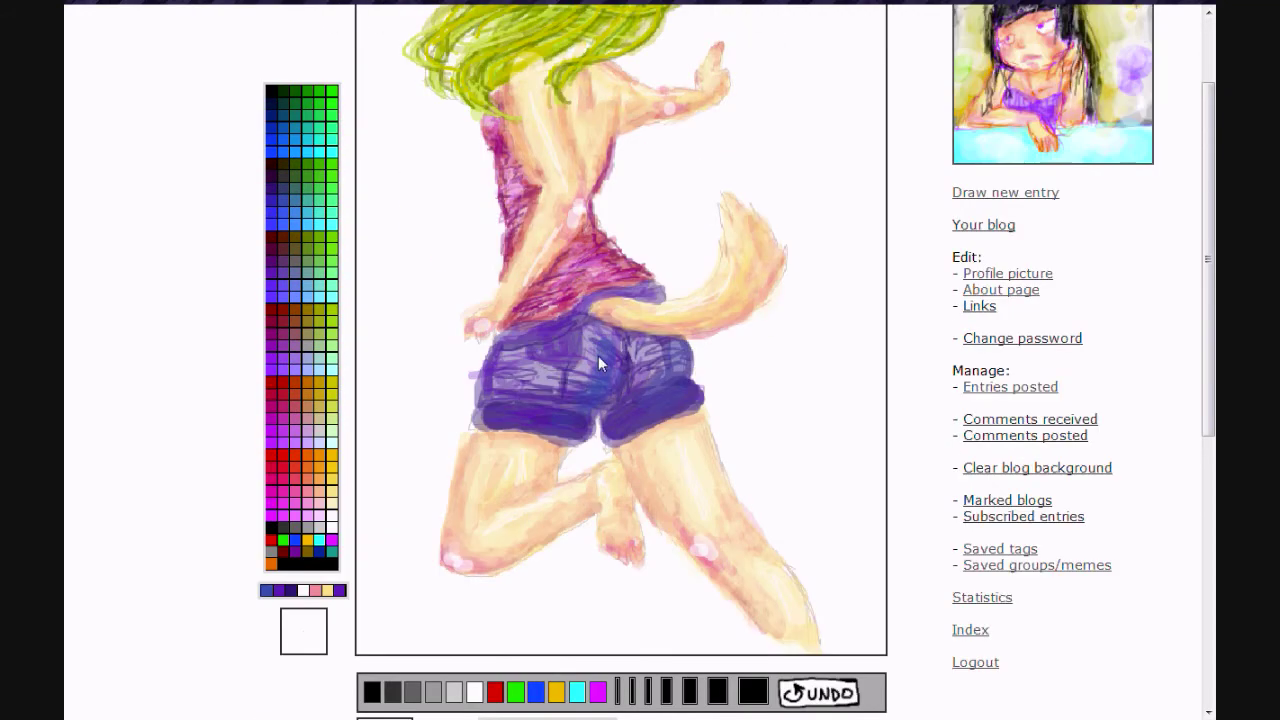
scroll(600, 462, down, 1)
scroll(582, 362, up, 1)
scroll(539, 490, up, 1)
scroll(529, 597, down, 1)
- Paint a translucent dusky-maroon cast shadow along the outer edge of the extended leg with the second-largest brush
click(327, 590)
click(718, 691)
mouse_move(830, 650)
mouse_down()
mouse_move(756, 497)
mouse_move(702, 354)
mouse_up()
click(818, 692)
drag(840, 650, 836, 633)
scroll(843, 591, down, 1)
scroll(830, 620, up, 1)
scroll(826, 629, down, 1)
drag(835, 519, 718, 295)
- Continue the cast shadow along the tail's outer edge and beneath the raised arm
drag(728, 215, 783, 154)
scroll(690, 380, up, 2)
mouse_move(672, 406)
mouse_down()
mouse_move(623, 269)
mouse_move(740, 212)
mouse_up()
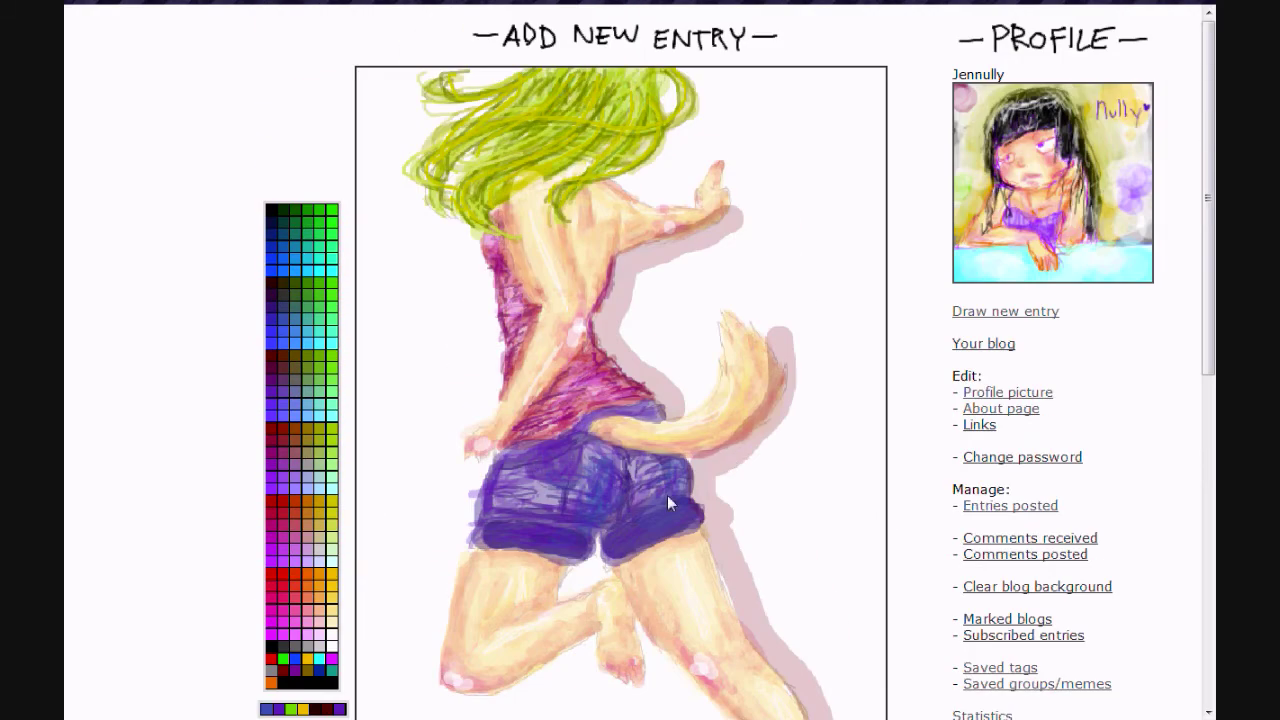
- Add the same maroon shadow beside the lowered hand, under the bent leg and foot, and around the hair
scroll(717, 377, down, 2)
drag(600, 318, 571, 348)
drag(643, 450, 602, 424)
scroll(535, 446, up, 2)
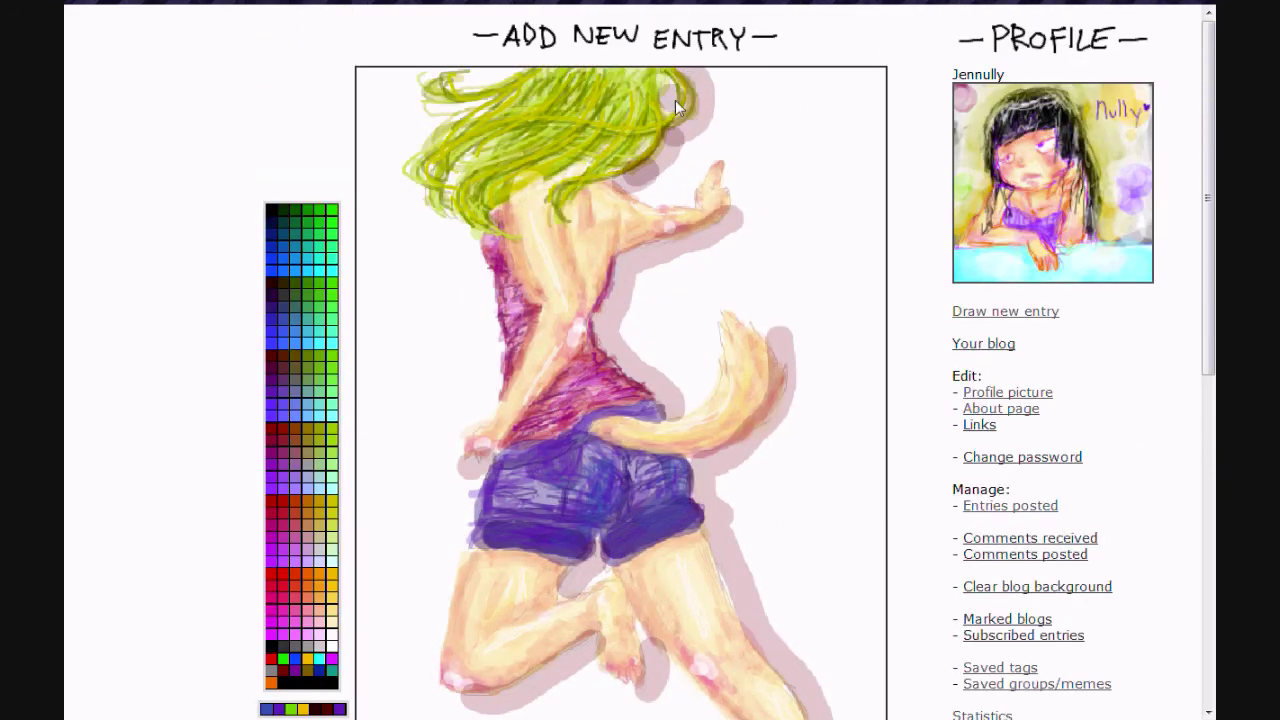
scroll(584, 352, down, 2)
drag(765, 528, 815, 640)
scroll(812, 700, up, 2)
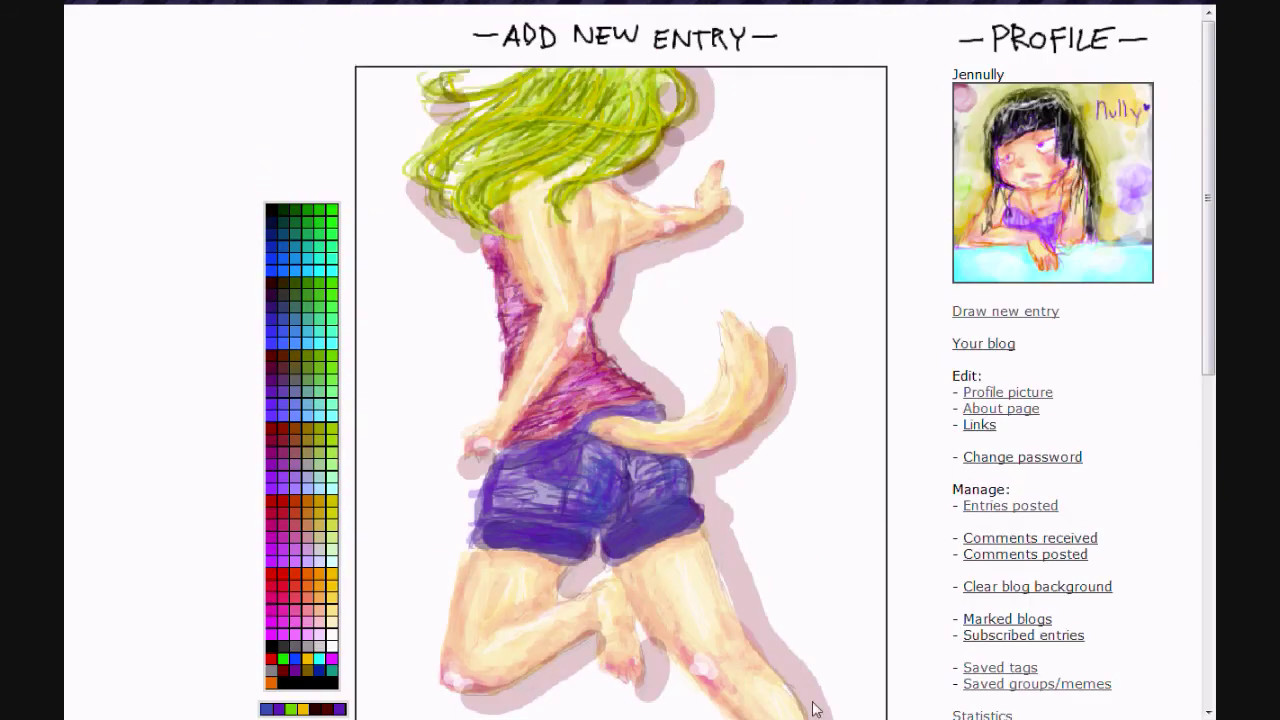
- Undo the last three shadow strokes
key(ctrl+z)
key(ctrl+z)
key(ctrl+z)
- Paint a tapering yellow shape at the raised hand, filling it in around the fingers with the third-largest brush
scroll(763, 308, down, 2)
click(566, 574)
scroll(614, 602, up, 2)
mouse_move(764, 172)
mouse_down()
mouse_move(760, 186)
mouse_move(827, 157)
mouse_up()
scroll(760, 186, down, 1)
click(688, 694)
scroll(771, 157, up, 1)
mouse_move(762, 165)
mouse_down()
mouse_move(756, 143)
mouse_move(733, 189)
mouse_move(715, 190)
mouse_up()
scroll(733, 189, down, 1)
scroll(777, 322, up, 1)
- Shade the yellow shape at the raised hand with translucent pale-yellow and orange strokes
scroll(715, 190, down, 1)
click(332, 491)
scroll(560, 600, down, 1)
scroll(587, 610, up, 2)
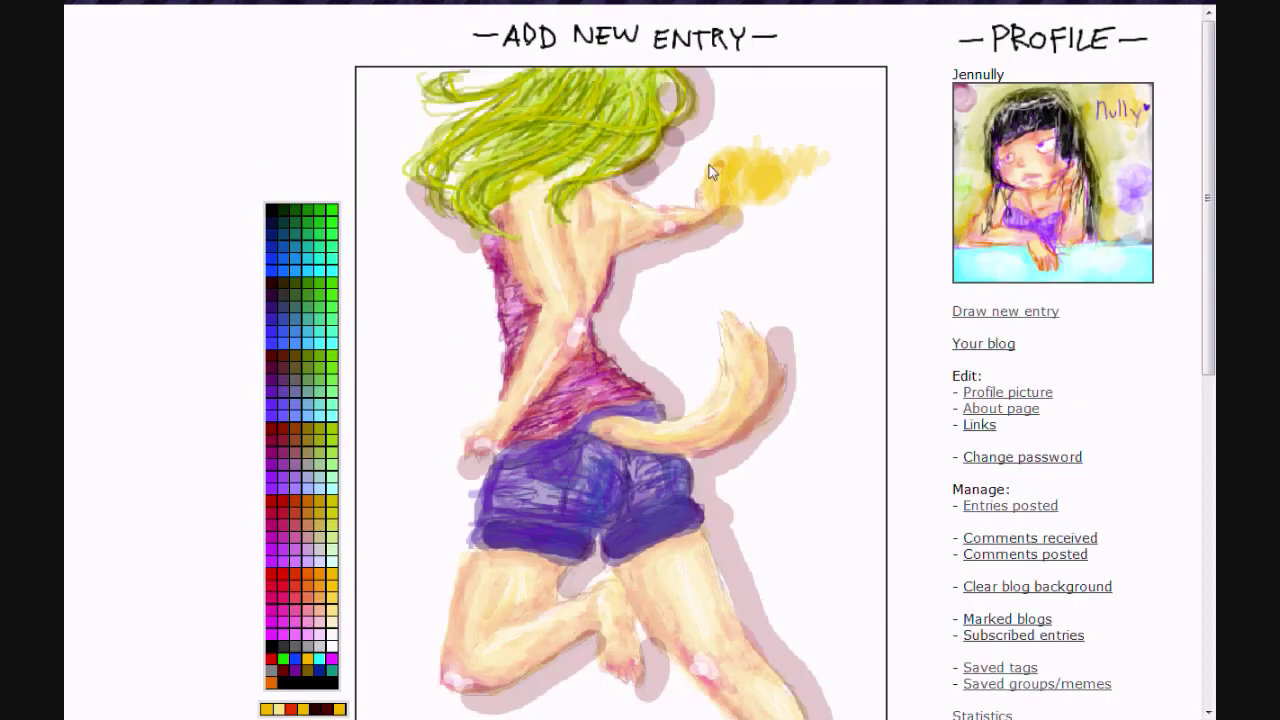
scroll(684, 342, down, 2)
scroll(711, 197, up, 2)
scroll(770, 268, down, 2)
scroll(780, 600, up, 2)
scroll(757, 173, down, 2)
scroll(755, 160, up, 2)
scroll(751, 563, down, 2)
scroll(854, 489, up, 2)
scroll(740, 226, down, 2)
scroll(831, 566, up, 2)
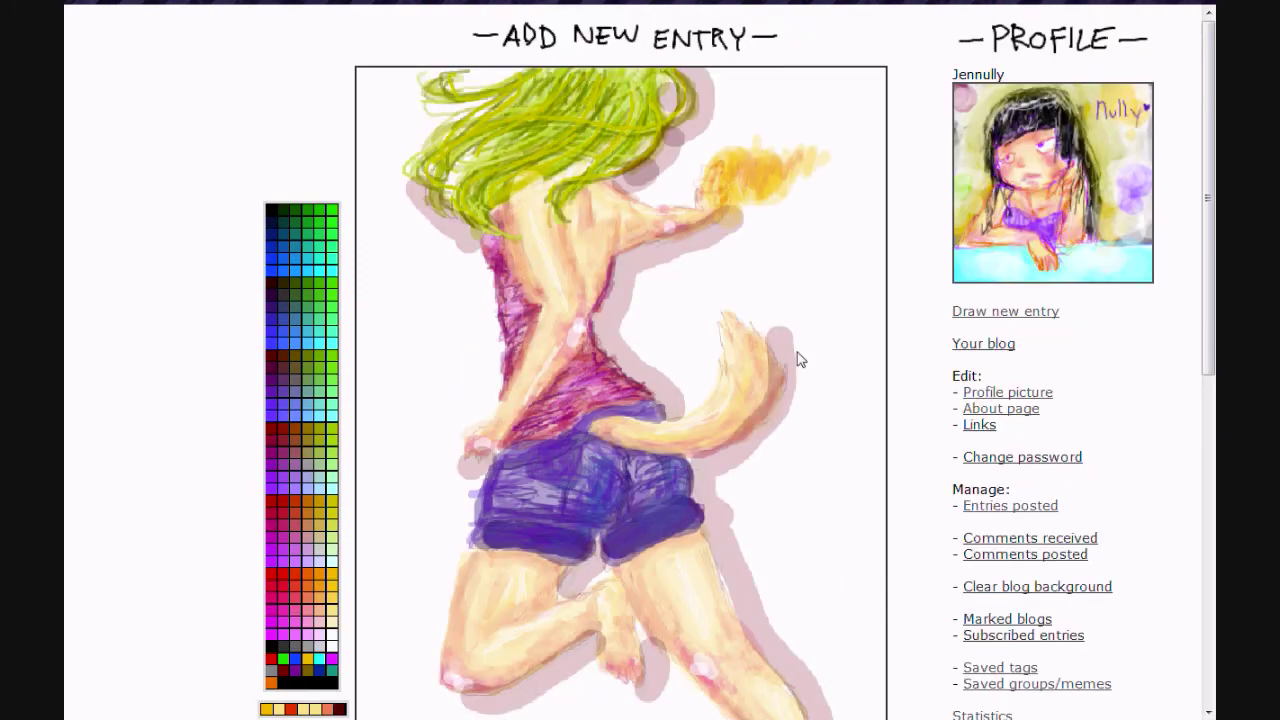
- Cover the background behind the raised arm, tail and extended leg with translucent dusky pink
scroll(711, 186, down, 2)
scroll(651, 500, up, 2)
mouse_move(706, 413)
mouse_down()
mouse_move(792, 88)
mouse_move(659, 192)
mouse_move(851, 110)
mouse_move(785, 138)
mouse_move(801, 215)
mouse_move(629, 305)
mouse_move(736, 286)
mouse_up()
scroll(736, 286, down, 1)
mouse_move(865, 385)
mouse_down()
mouse_move(861, 474)
mouse_move(829, 323)
mouse_move(780, 457)
mouse_move(712, 349)
mouse_up()
scroll(533, 487, up, 1)
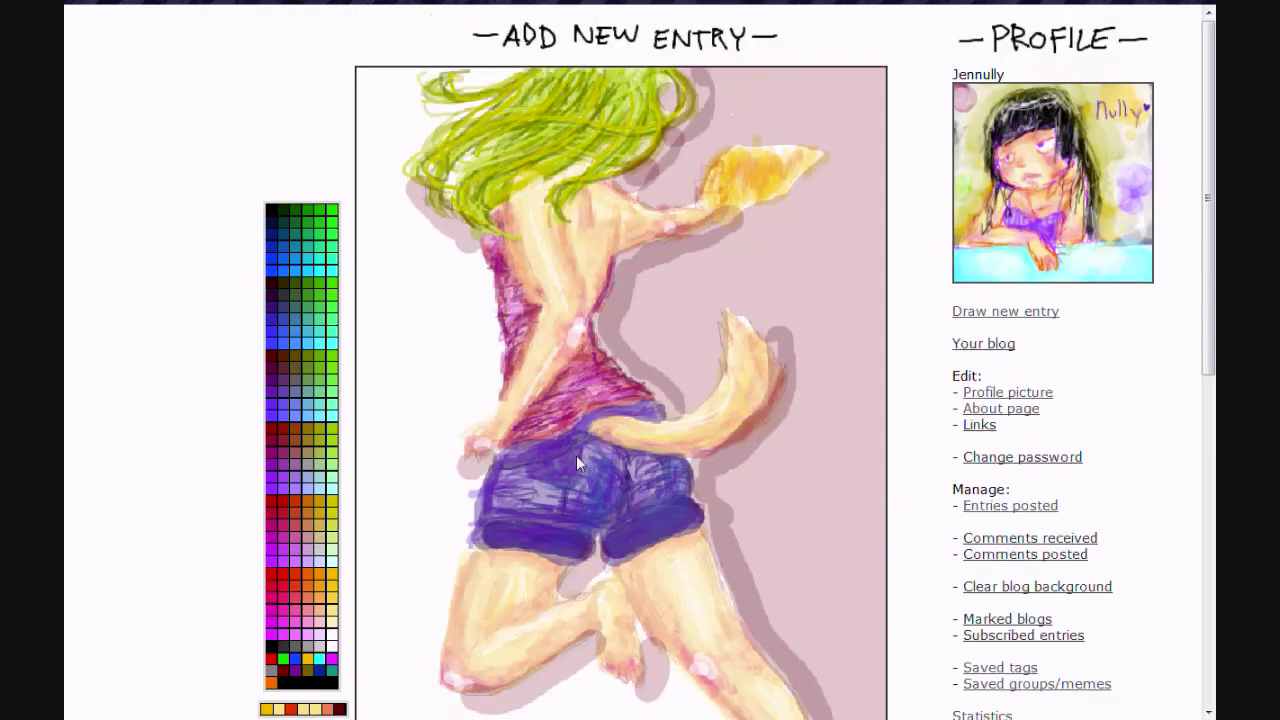
- Darken the cast shadow along the extended leg and the tail with translucent maroon strokes
scroll(844, 619, down, 1)
mouse_move(844, 619)
mouse_down()
mouse_move(720, 372)
mouse_move(750, 387)
mouse_move(645, 154)
mouse_up()
scroll(646, 156, up, 1)
scroll(826, 178, down, 2)
- Brush translucent white over the pink background beside the extended leg and tail
click(475, 573)
click(546, 606)
scroll(546, 606, up, 2)
drag(786, 470, 803, 548)
scroll(803, 548, down, 2)
drag(780, 405, 789, 249)
- Extend the white background strokes around the yellow shape, the raised arm and the hair
scroll(656, 121, up, 1)
mouse_move(784, 114)
mouse_down()
mouse_move(698, 112)
mouse_move(822, 28)
mouse_up()
scroll(720, 46, up, 1)
mouse_move(718, 84)
mouse_down()
mouse_move(642, 190)
mouse_move(730, 104)
mouse_up()
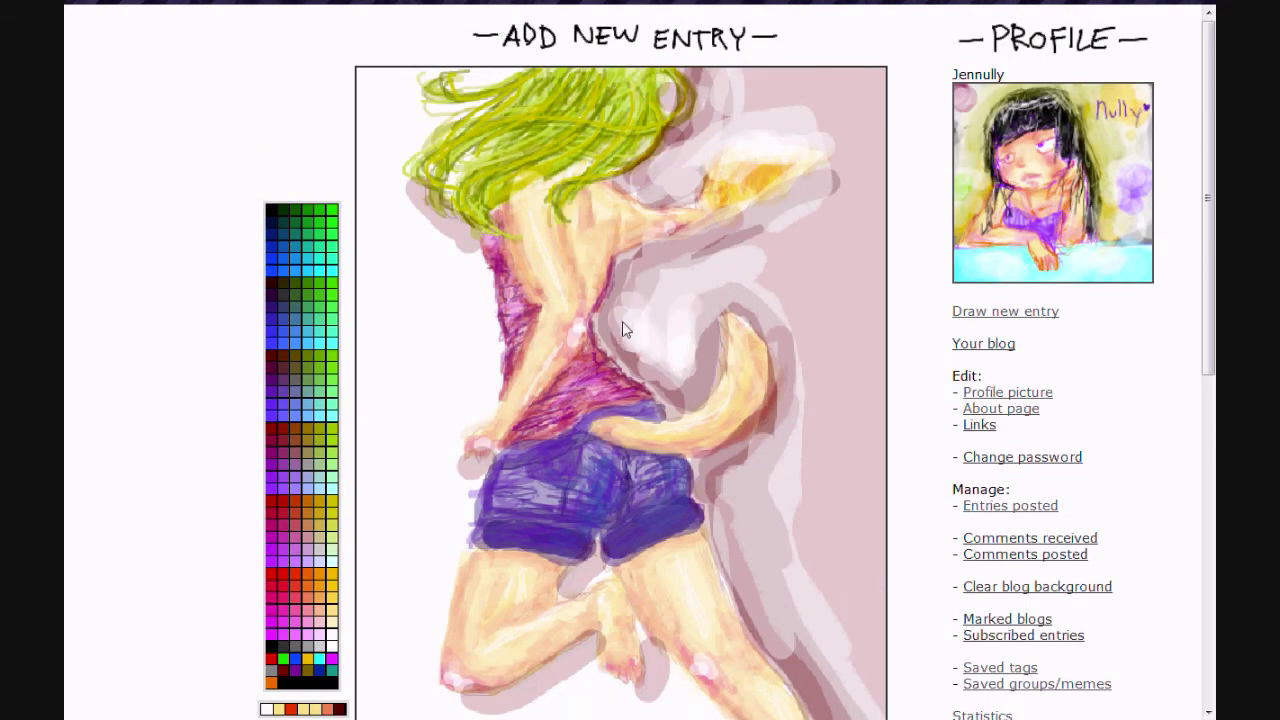
scroll(731, 346, down, 1)
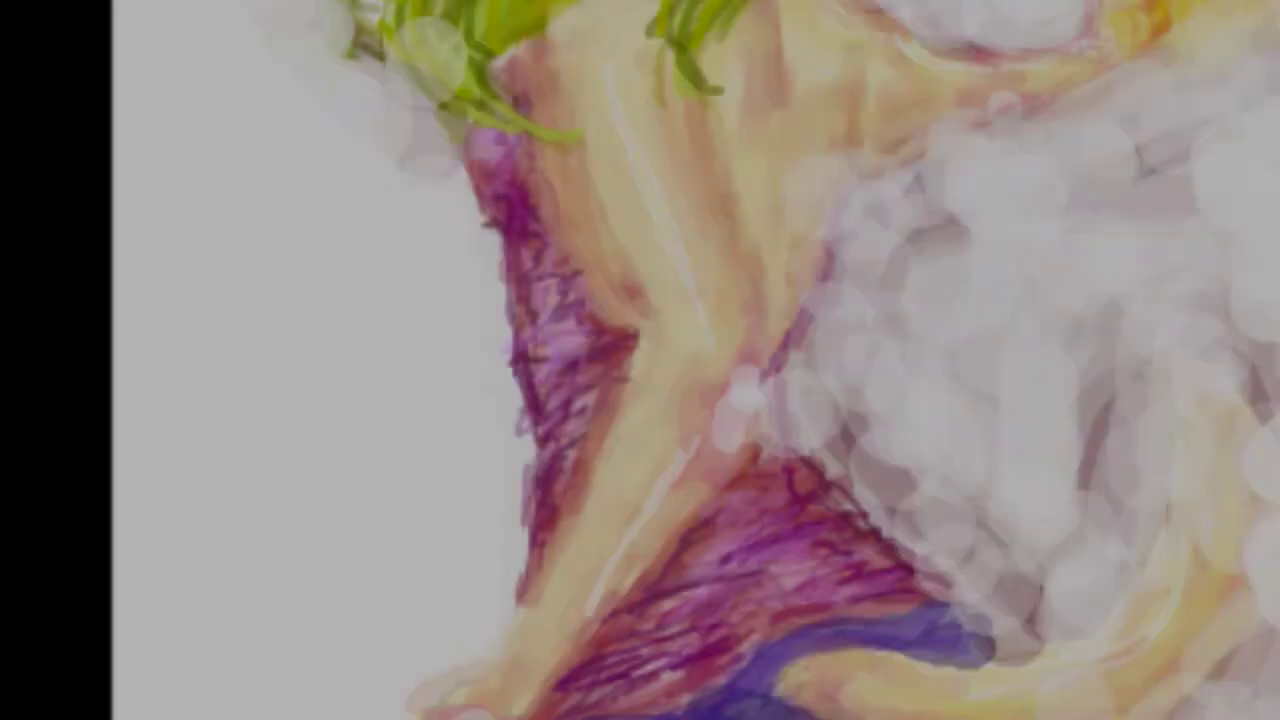